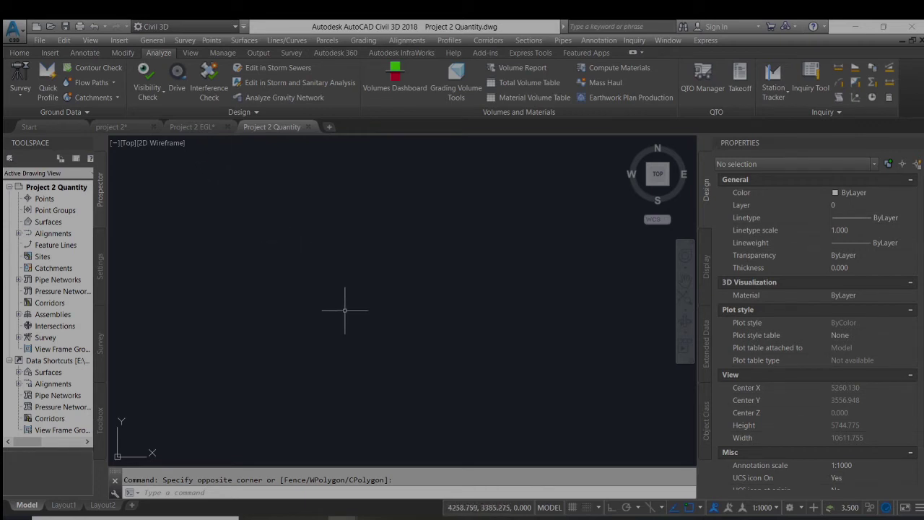
Step: Switch to the project 2 drawing and examine the survey points inside the red outline
left_click(131, 129)
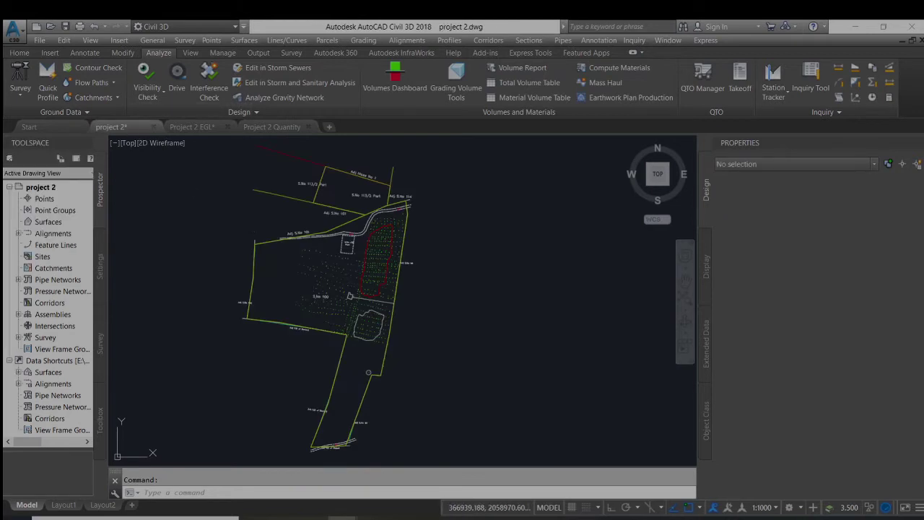
scroll(388, 268, "up", 3)
scroll(440, 291, "down", 1)
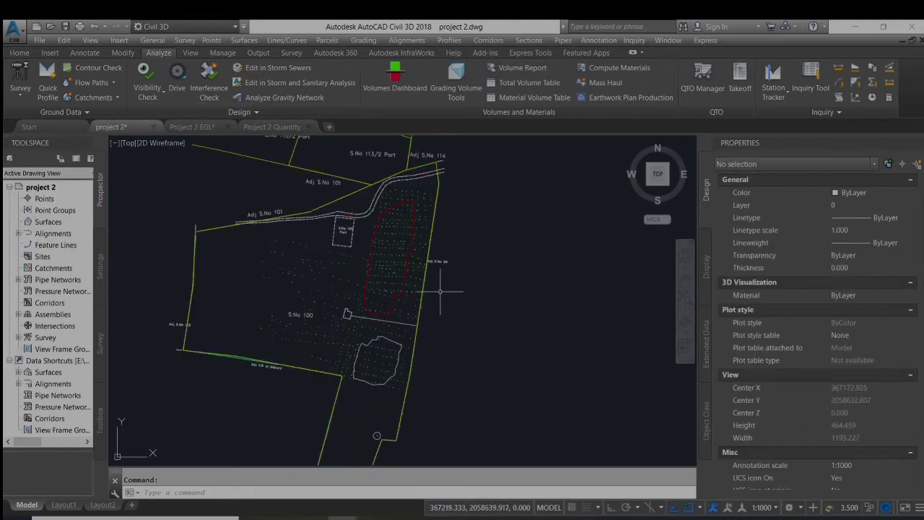
middle_click_drag(440, 291, 446, 333)
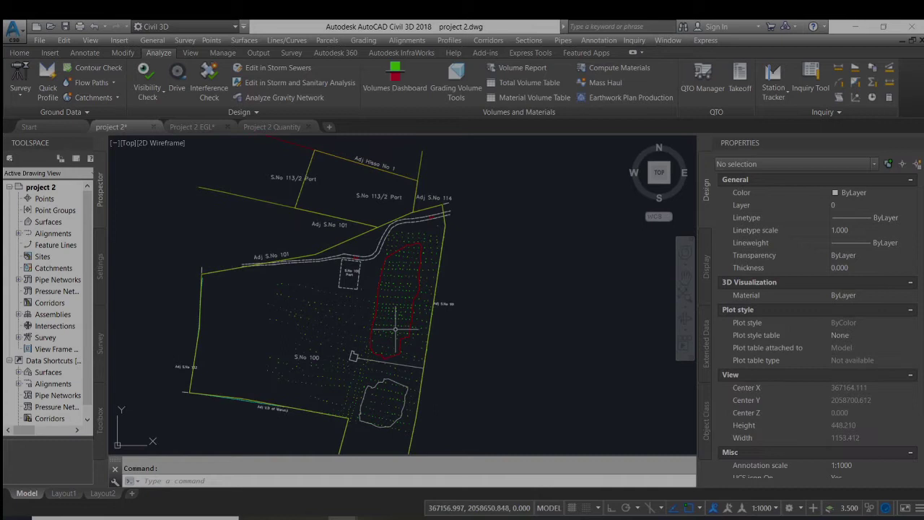
scroll(394, 326, "up", 5)
scroll(392, 324, "down", 4)
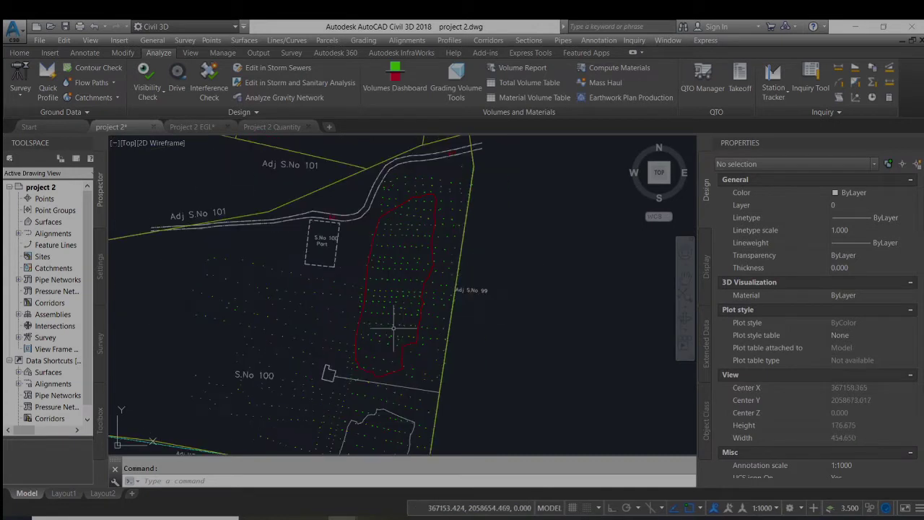
Step: Create a TIN surface named "OGL surface" and show it in the project's surface list
right_click(48, 222)
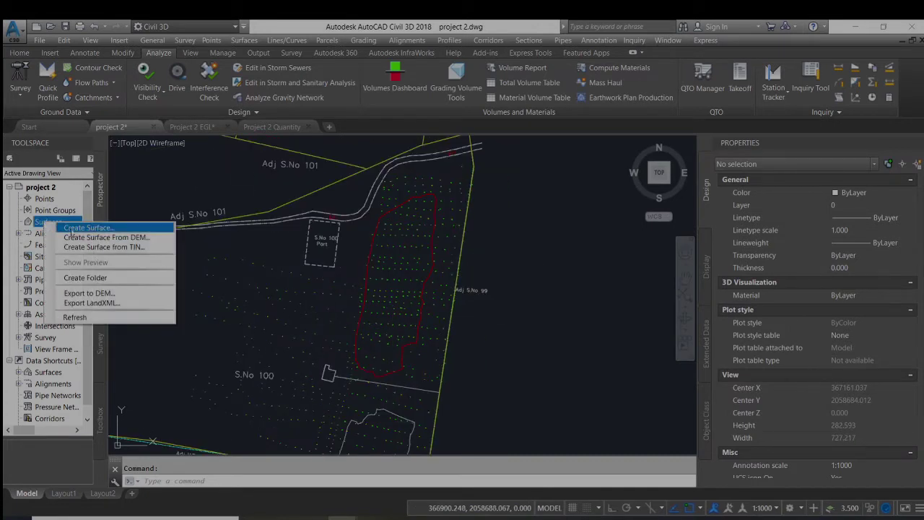
left_click(79, 228)
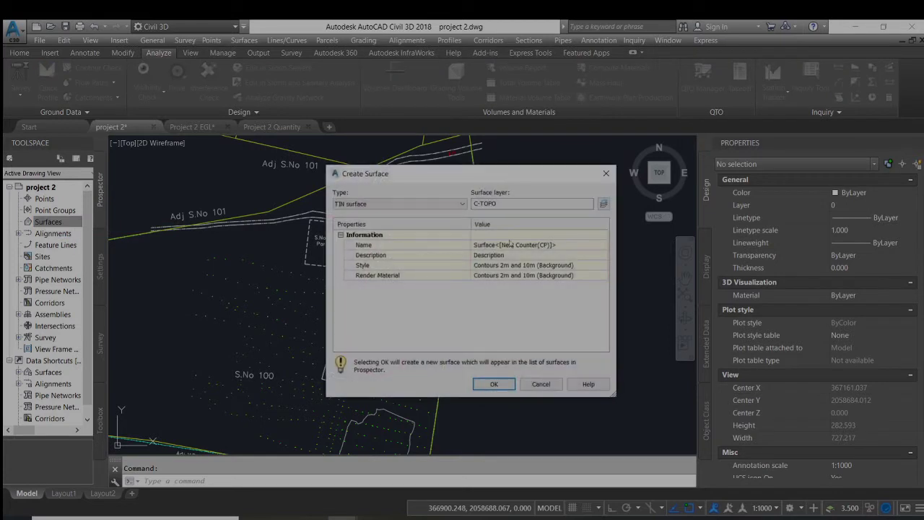
left_click(510, 244)
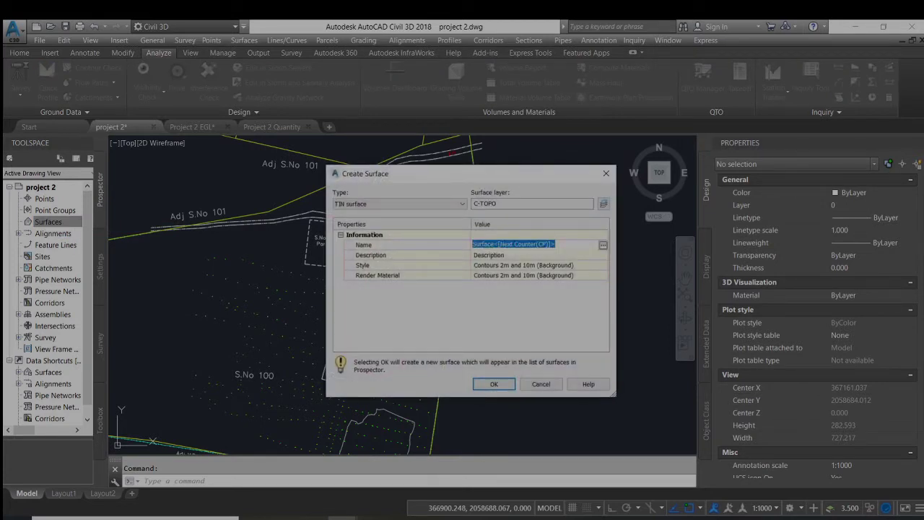
type("OGL surface")
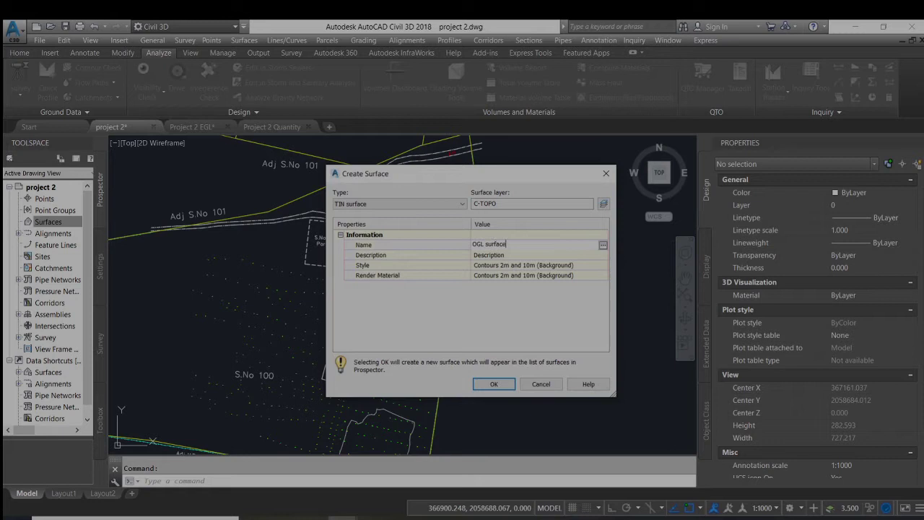
left_click(494, 383)
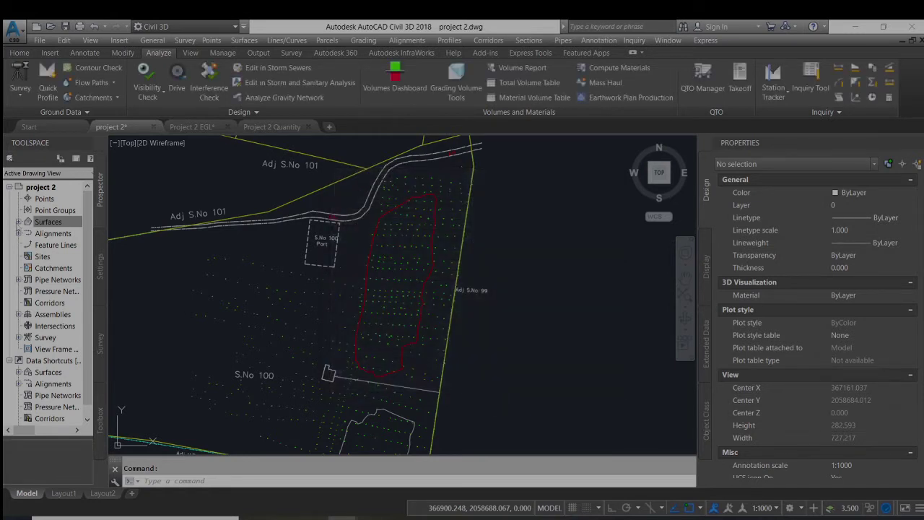
left_click(18, 222)
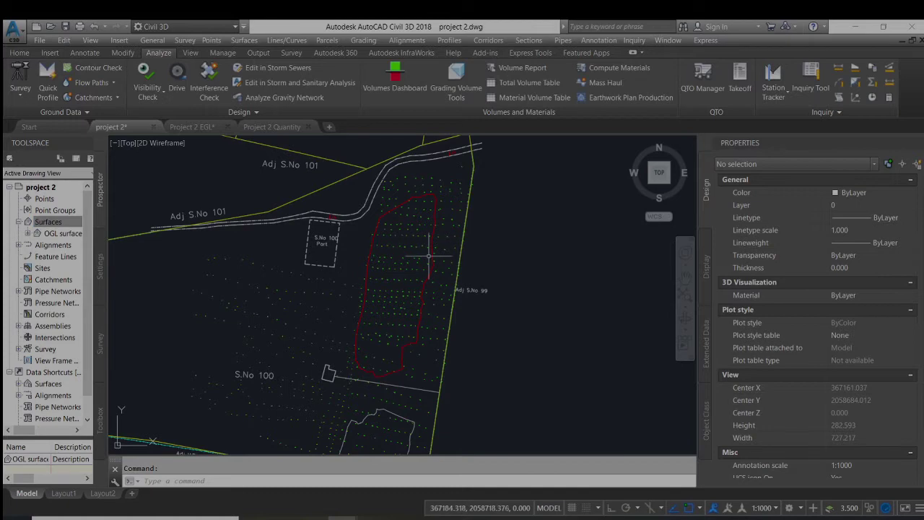
Step: Inspect the properties of survey point 374 inside the red outline to identify its object type
scroll(413, 253, "up", 4)
scroll(422, 261, "up", 5)
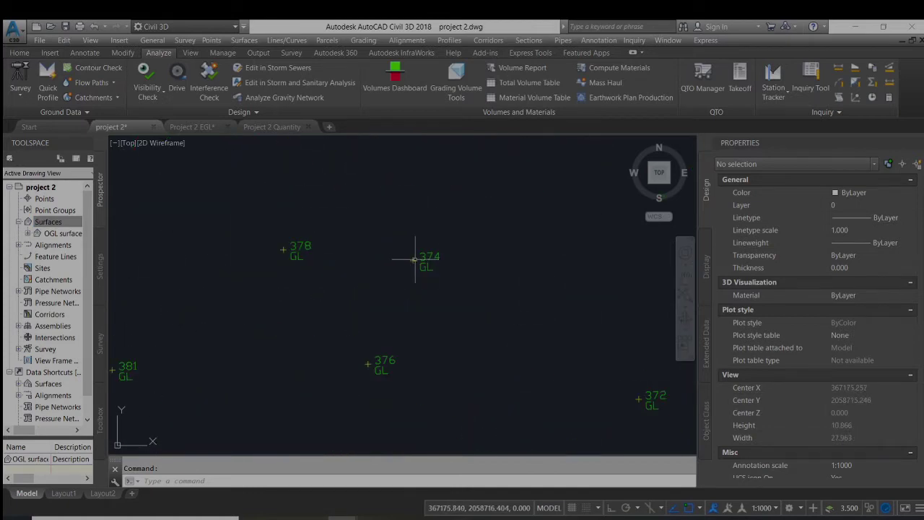
left_click(413, 260)
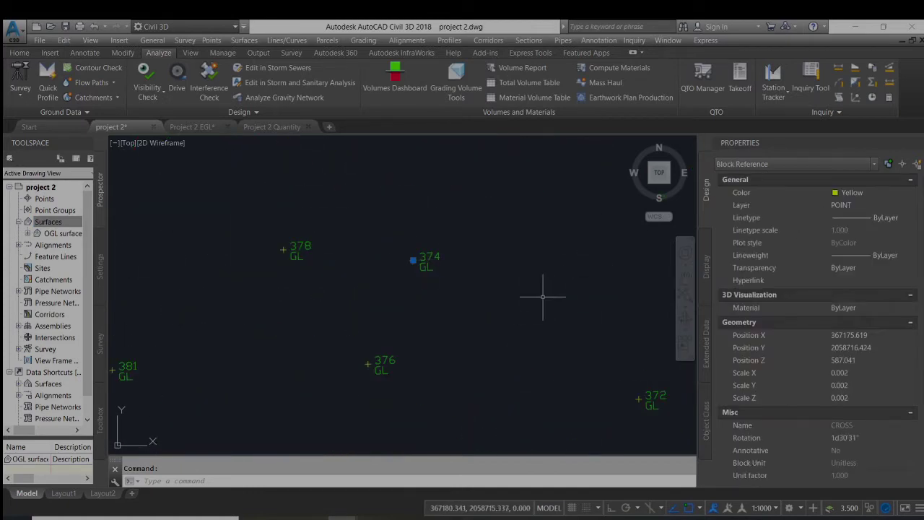
scroll(470, 301, "down", 3)
key("Escape")
scroll(347, 298, "down", 2)
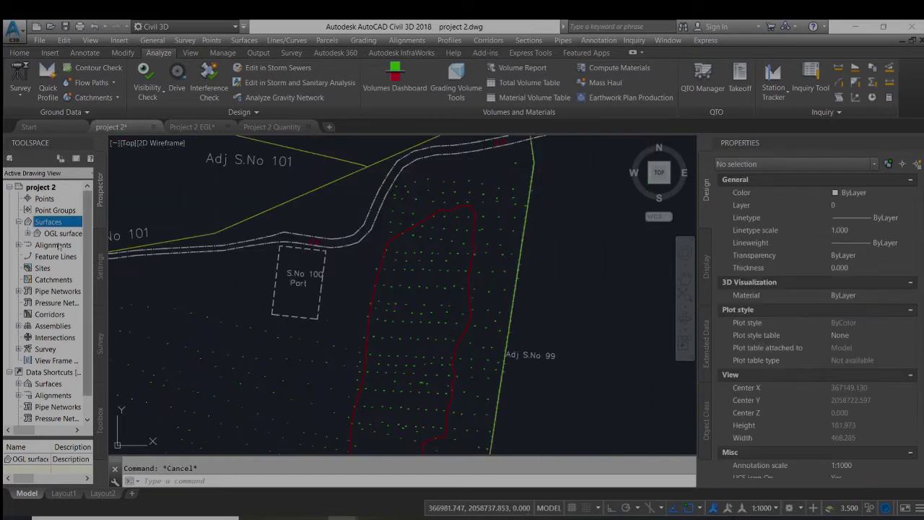
Step: Expand the definition of OGL surface and widen the Toolspace so its entries are readable
left_click(29, 233)
left_click(37, 268)
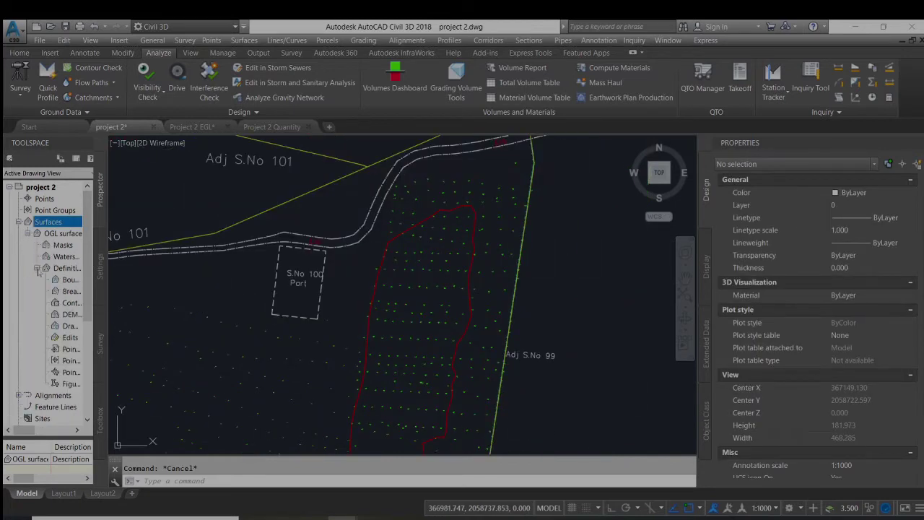
left_click_drag(108, 336, 170, 336)
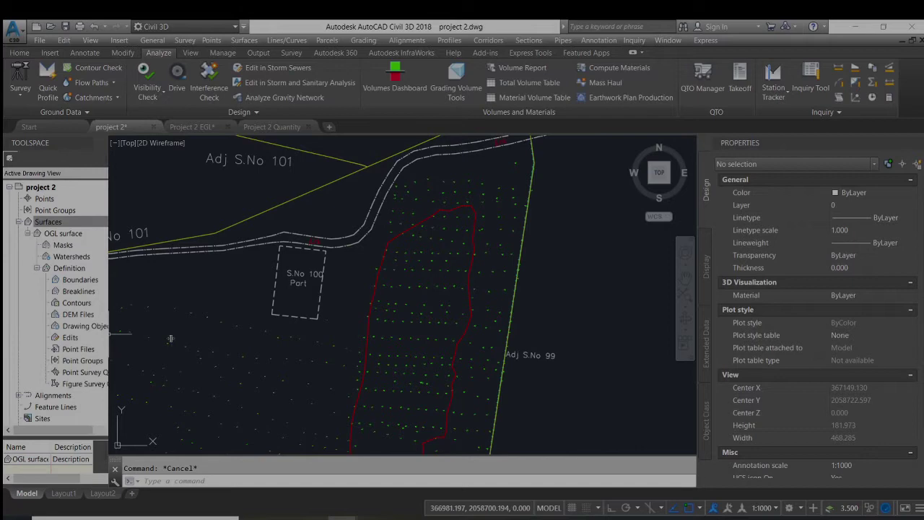
left_click(93, 326)
right_click(94, 326)
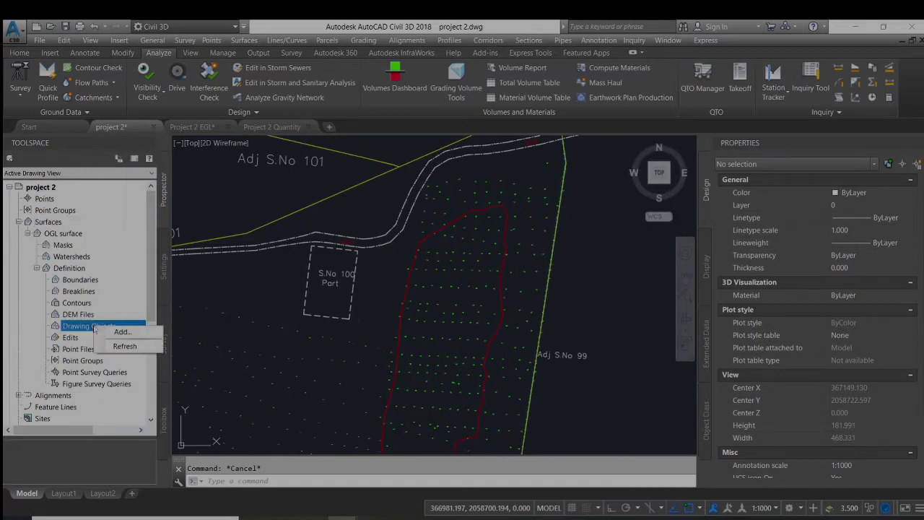
left_click(123, 332)
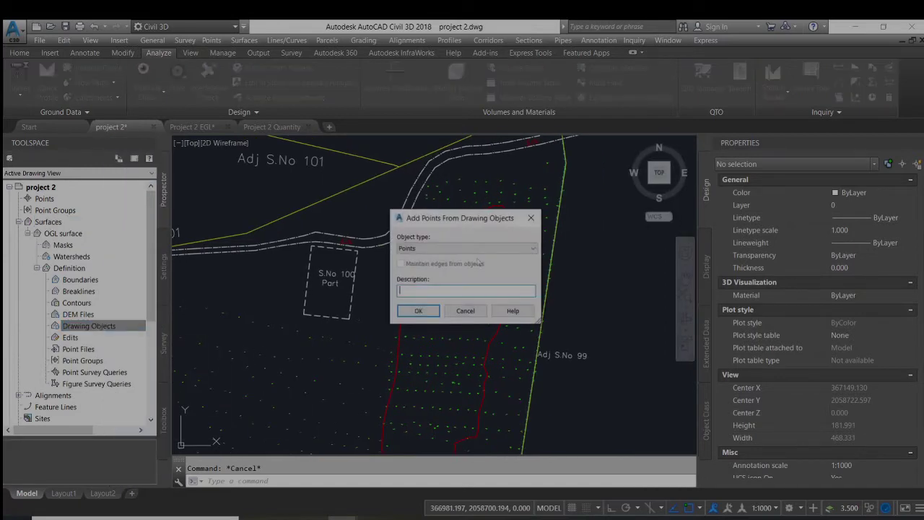
left_click(477, 247)
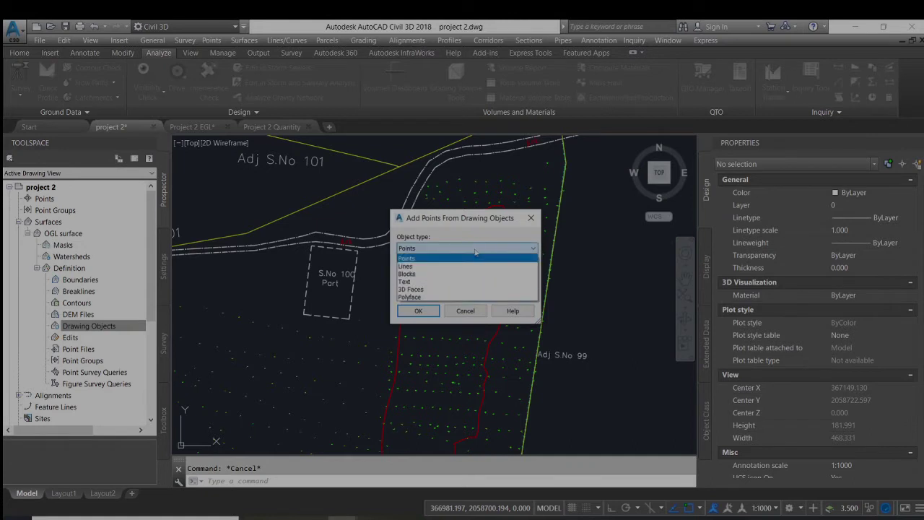
left_click(462, 266)
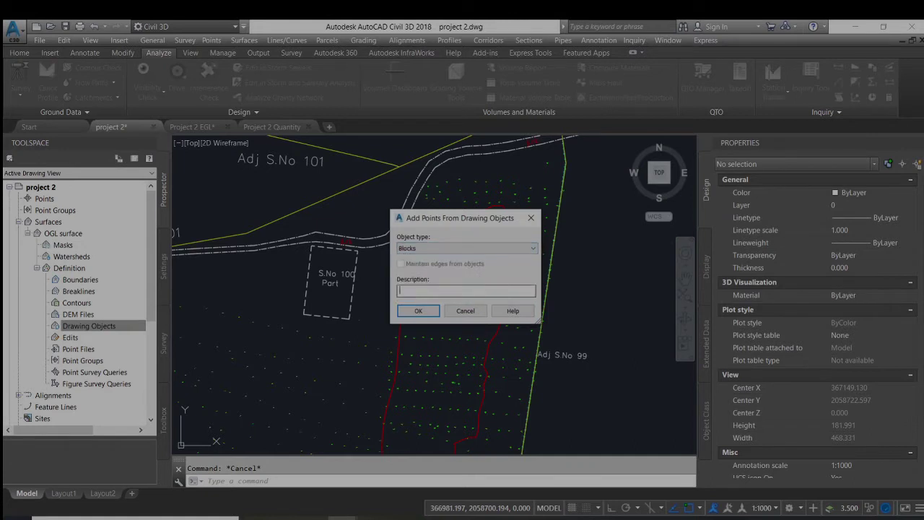
left_click(465, 289)
left_click(418, 311)
scroll(474, 315, "down", 2)
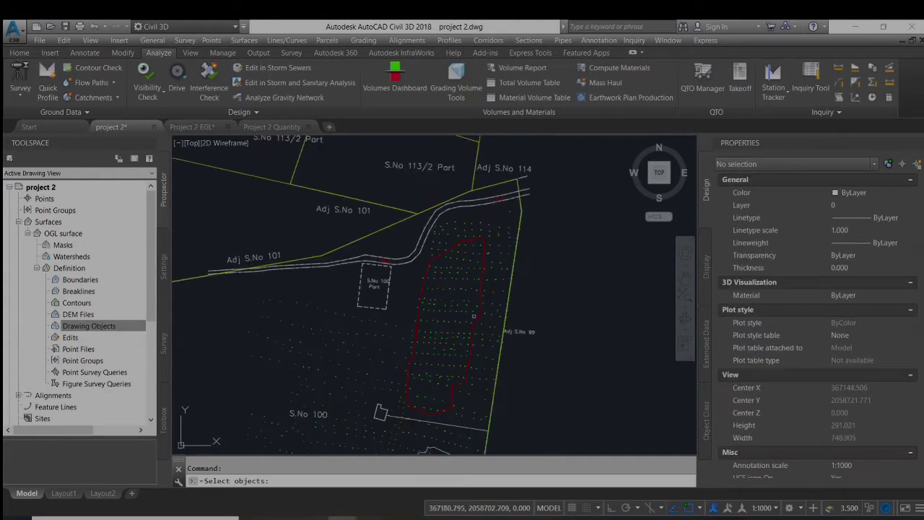
scroll(473, 315, "down", 2)
left_click(501, 398)
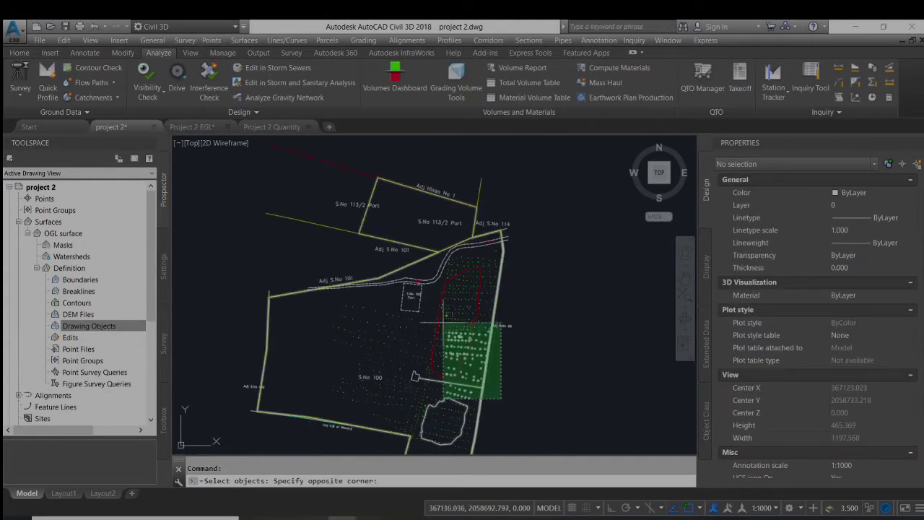
left_click(413, 257)
key("Escape")
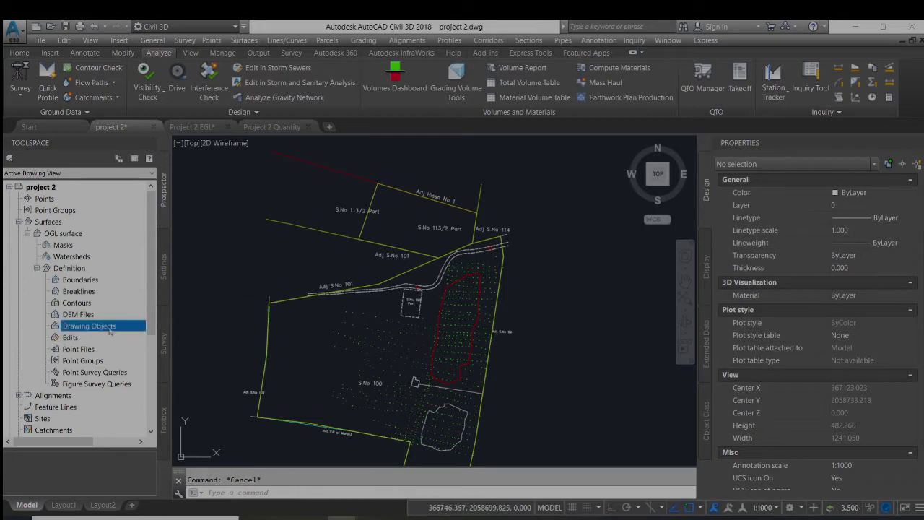
Step: Add the survey point blocks in and around the red outline to OGL surface as drawing objects, with the description "ogl"
right_click(111, 333)
left_click(137, 334)
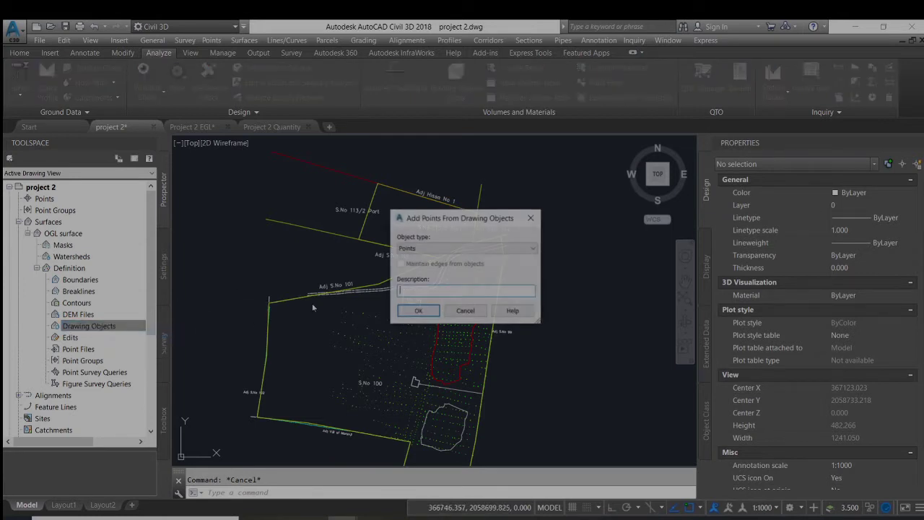
left_click(448, 249)
left_click(433, 273)
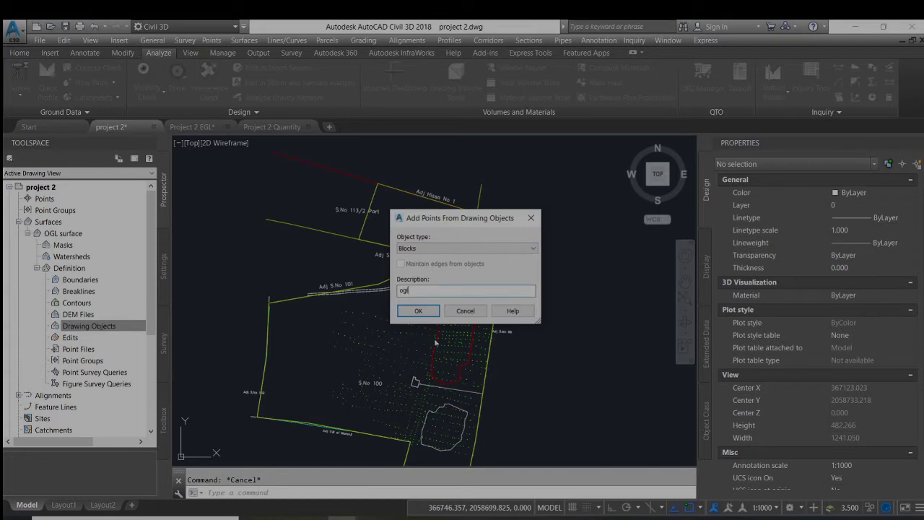
left_click(418, 310)
left_click(497, 402)
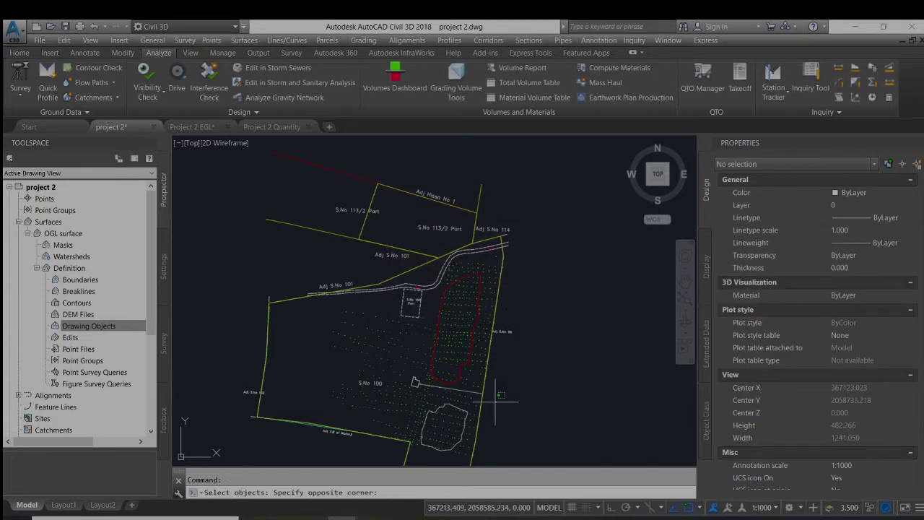
left_click(395, 263)
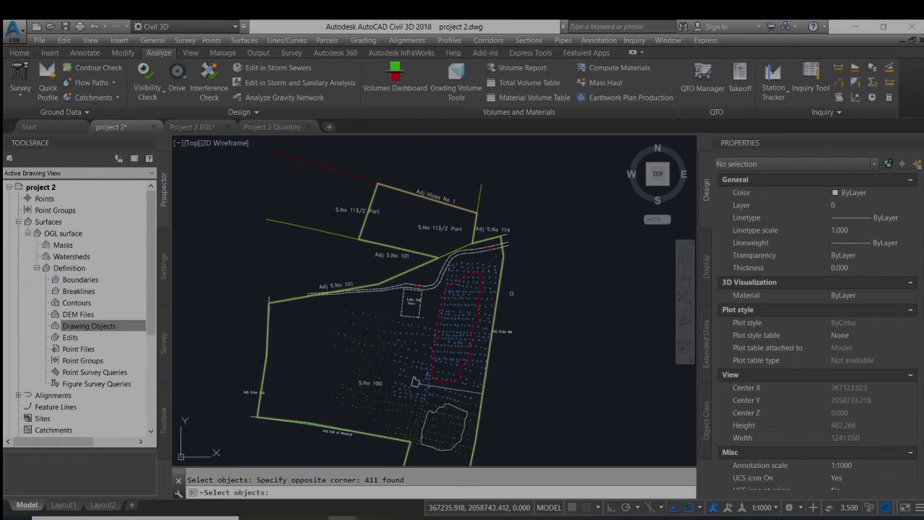
key("Return")
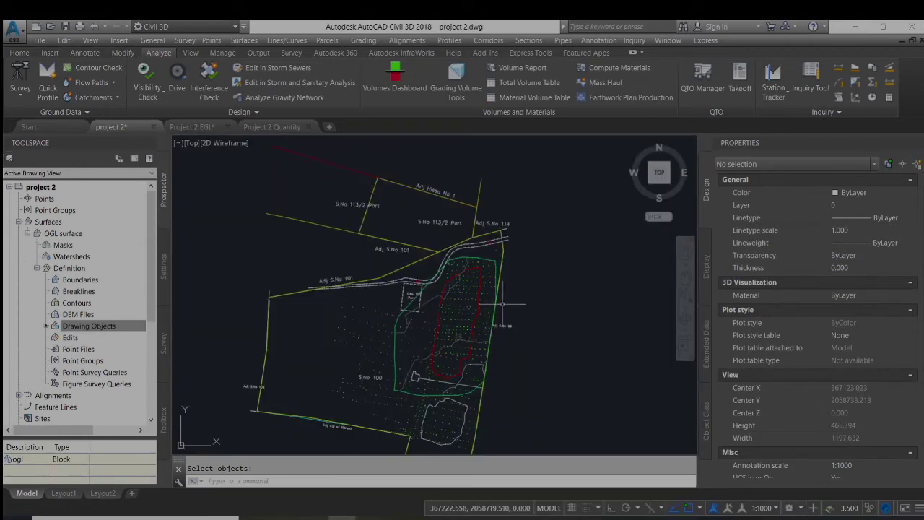
Step: Add the red outline to OGL surface as an outer boundary named "ogl bound" with non-destructive breakline enabled
scroll(431, 319, "up", 4)
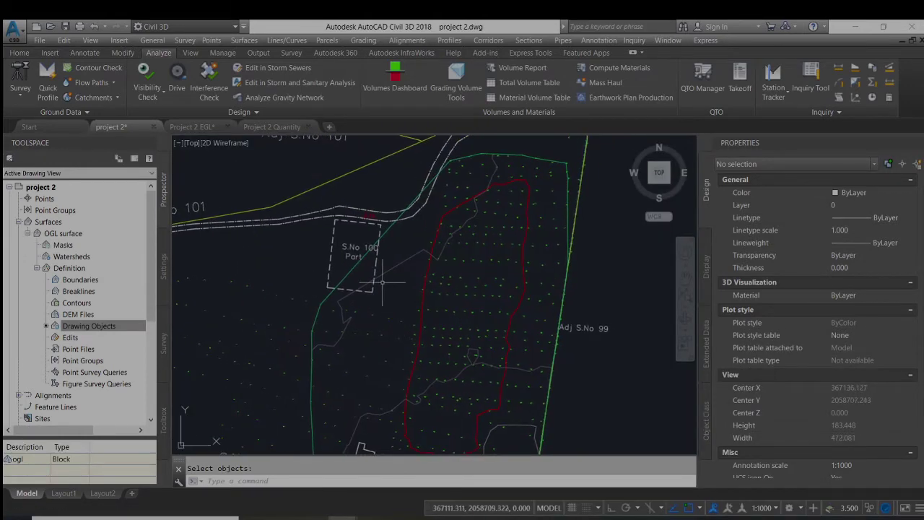
left_click(431, 280)
scroll(431, 280, "down", 3)
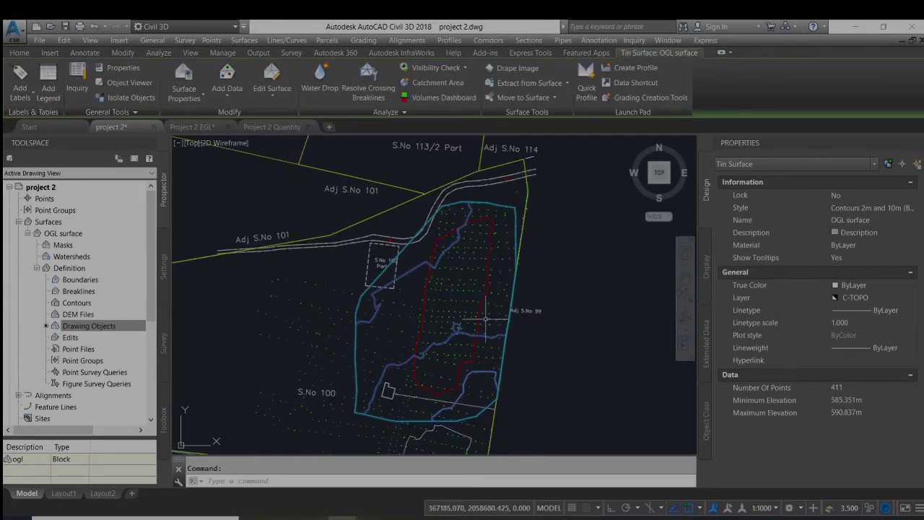
scroll(449, 390, "up", 2)
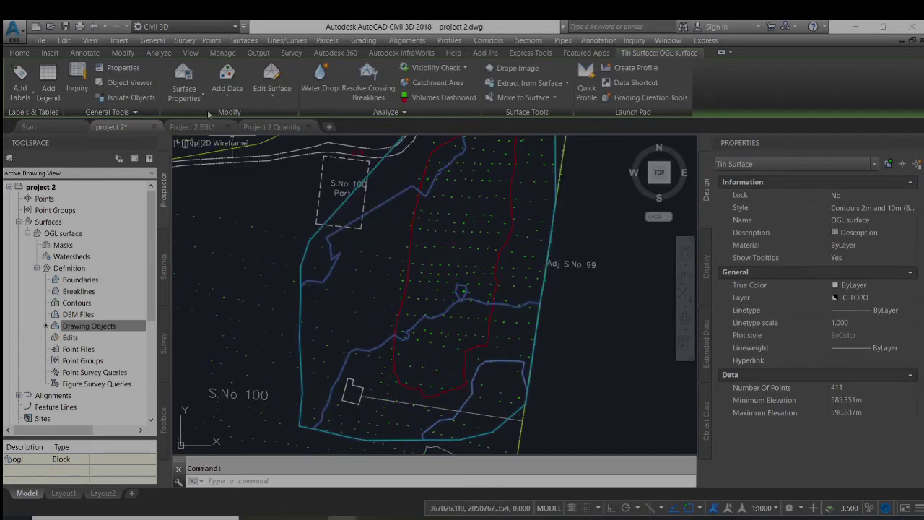
left_click(227, 78)
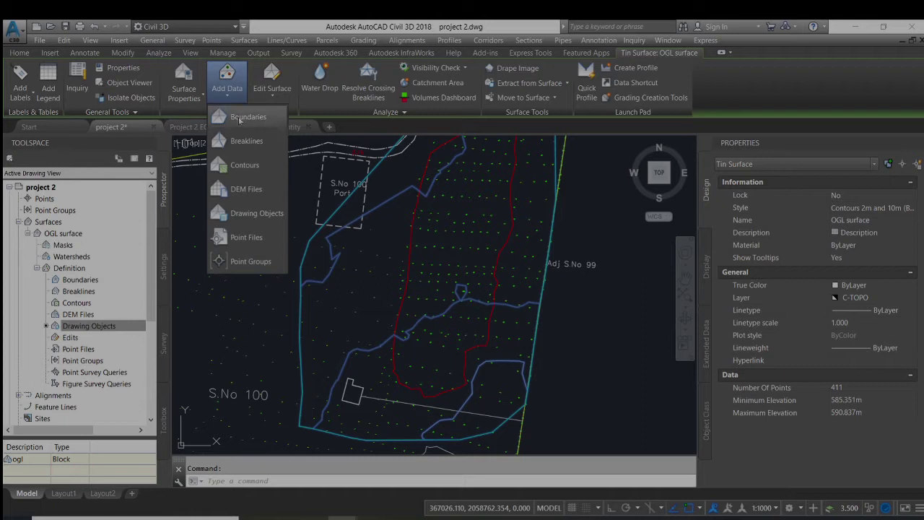
left_click(239, 118)
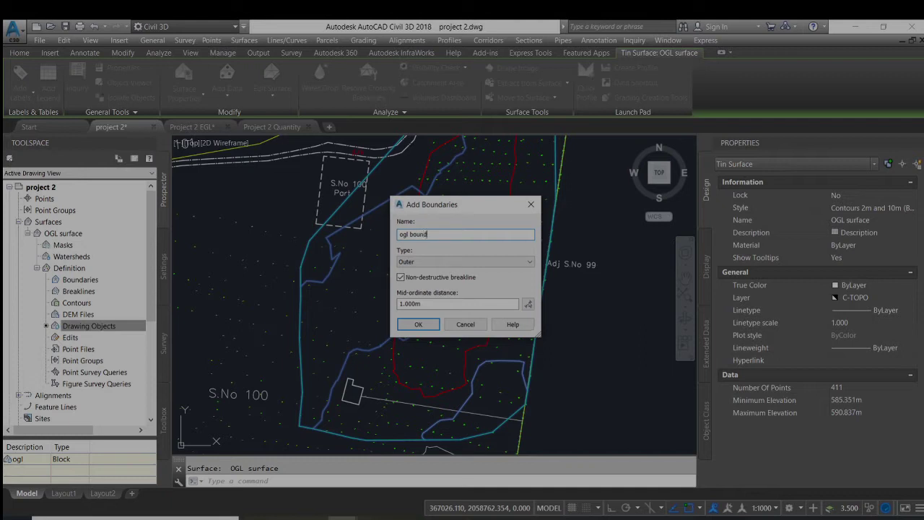
left_click(418, 324)
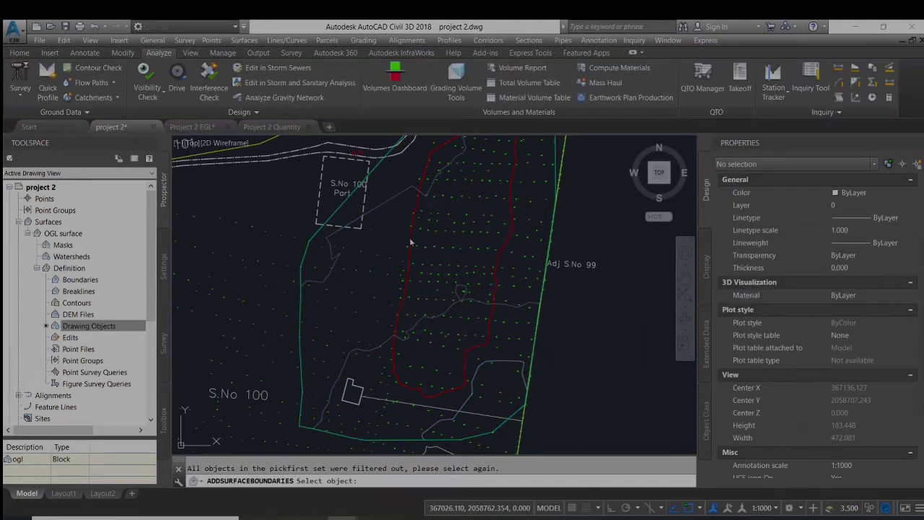
left_click(411, 240)
middle_click_drag(570, 318, 562, 360)
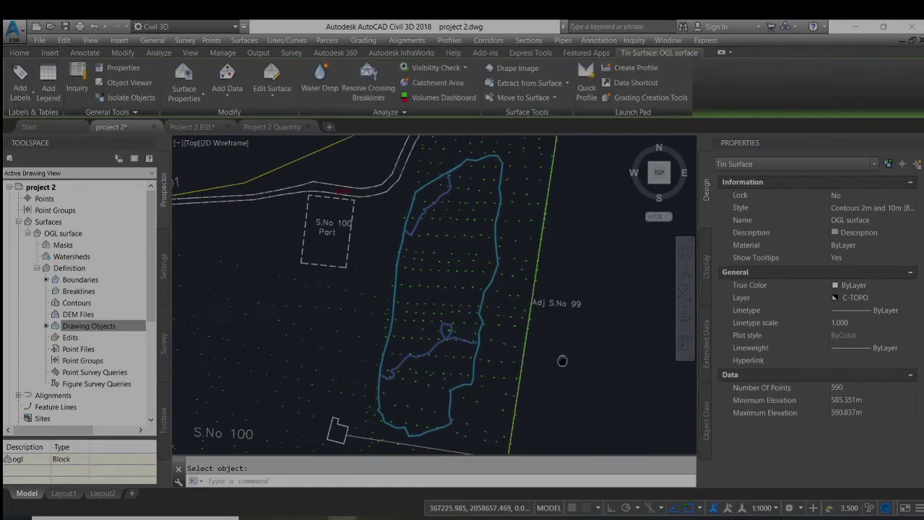
key("Escape")
scroll(455, 328, "up", 4)
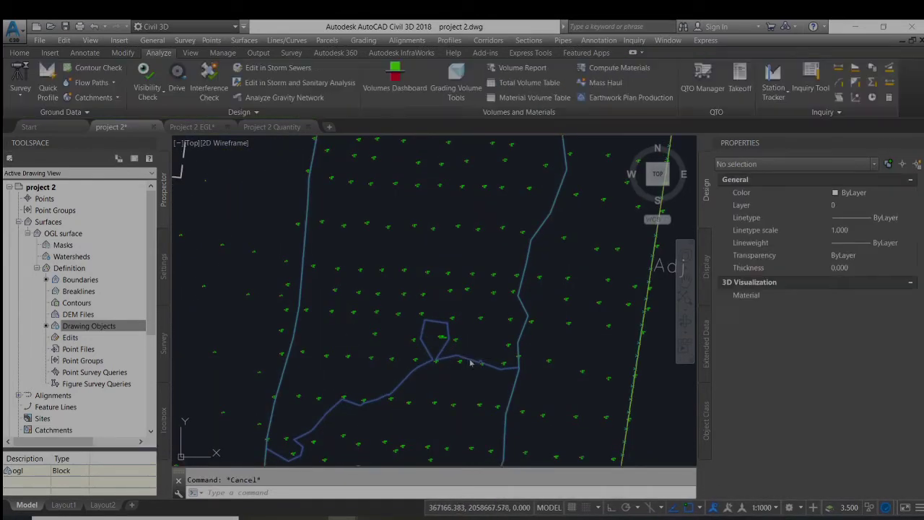
Step: Inspect OGL surface in the Object Viewer, orbiting it to examine its 3D shape, and return to the drawing
left_click(470, 362)
right_click(271, 208)
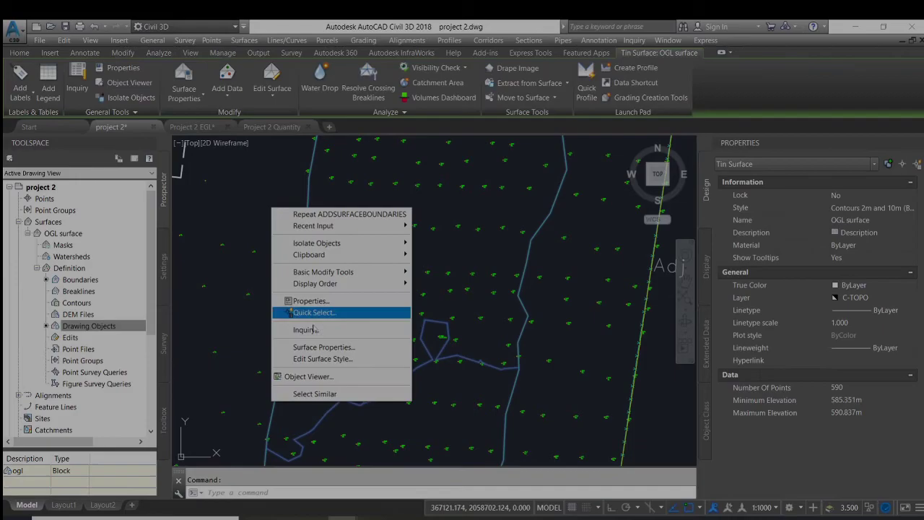
left_click(308, 376)
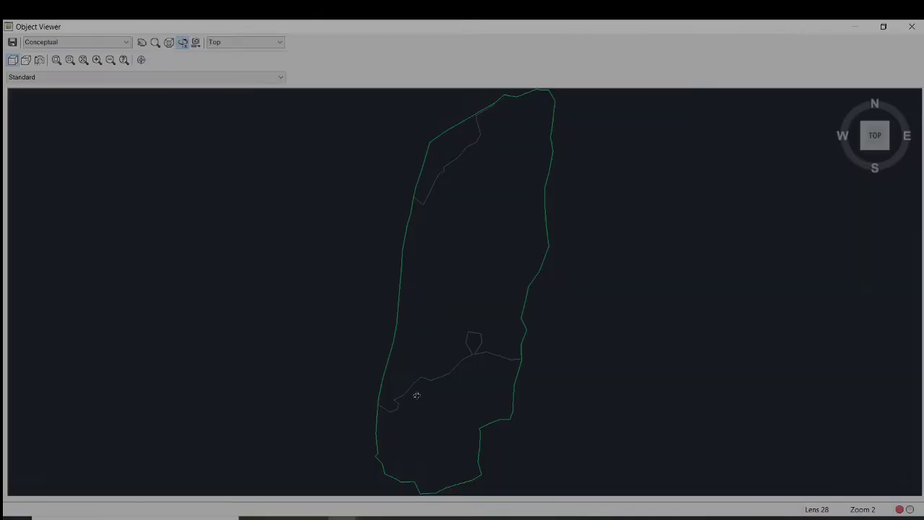
left_click_drag(416, 396, 489, 196)
scroll(389, 315, "up", 3)
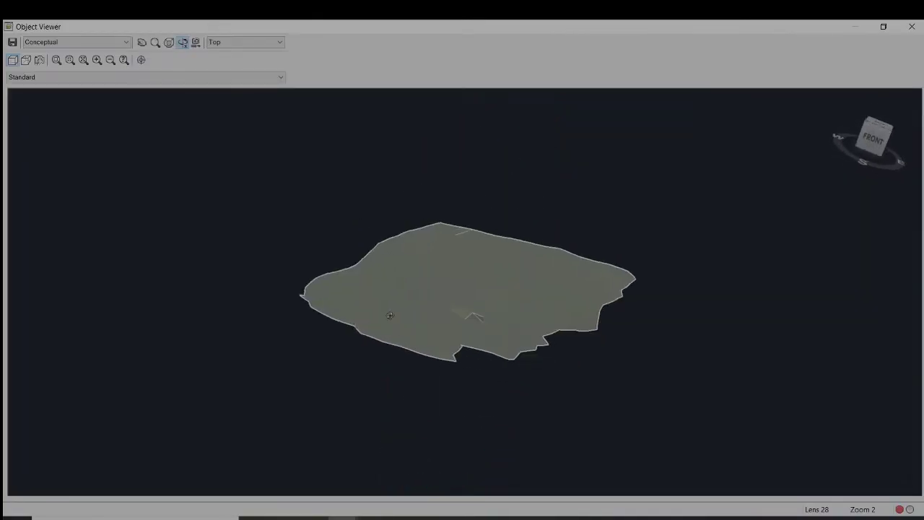
left_click_drag(390, 316, 696, 221)
left_click(912, 26)
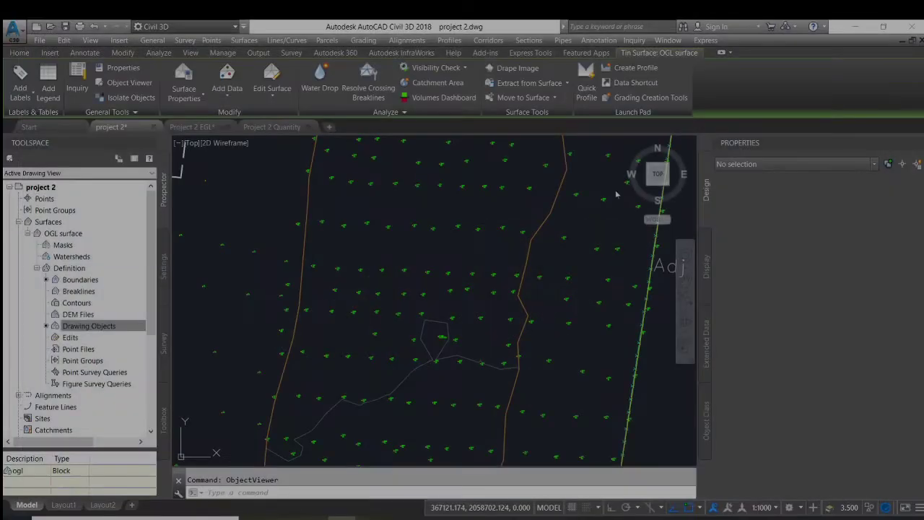
scroll(352, 258, "down", 3)
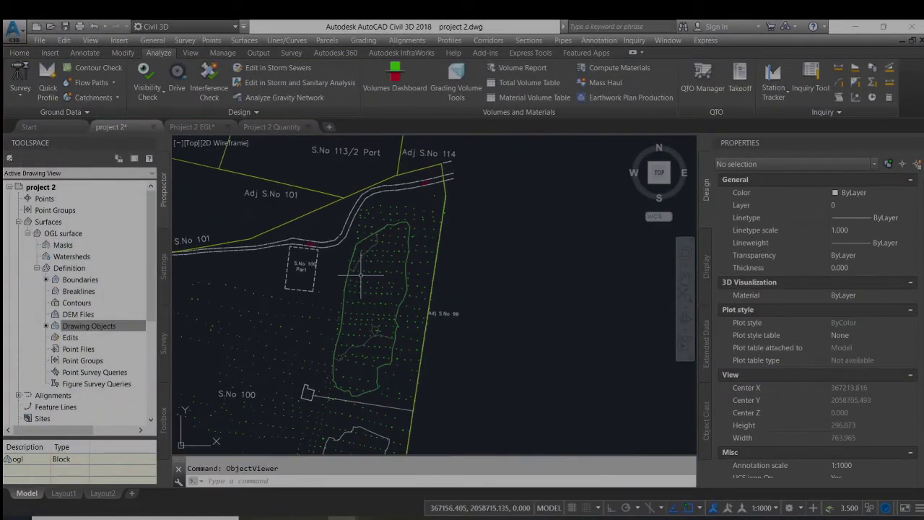
Step: Switch to the Project 2 EGL drawing and create a TIN surface named "Egl"
left_click(205, 129)
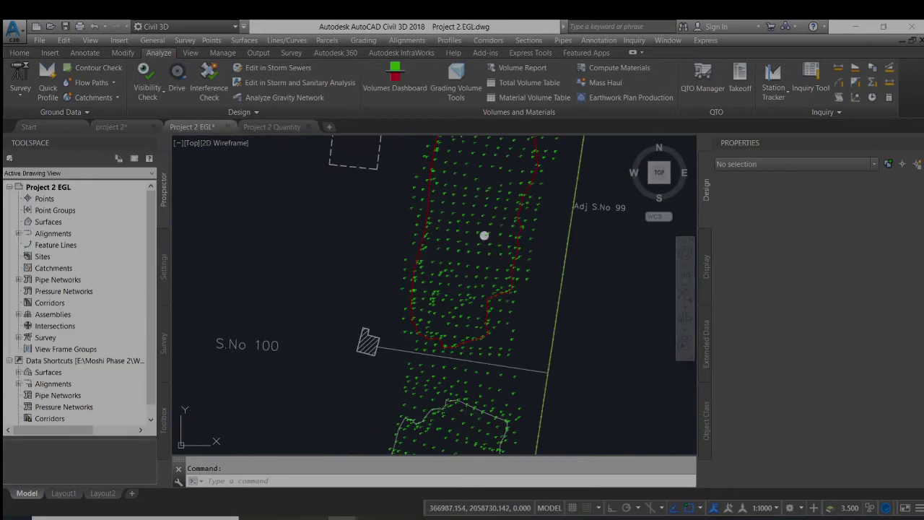
scroll(360, 282, "down", 2)
scroll(360, 282, "down", 1)
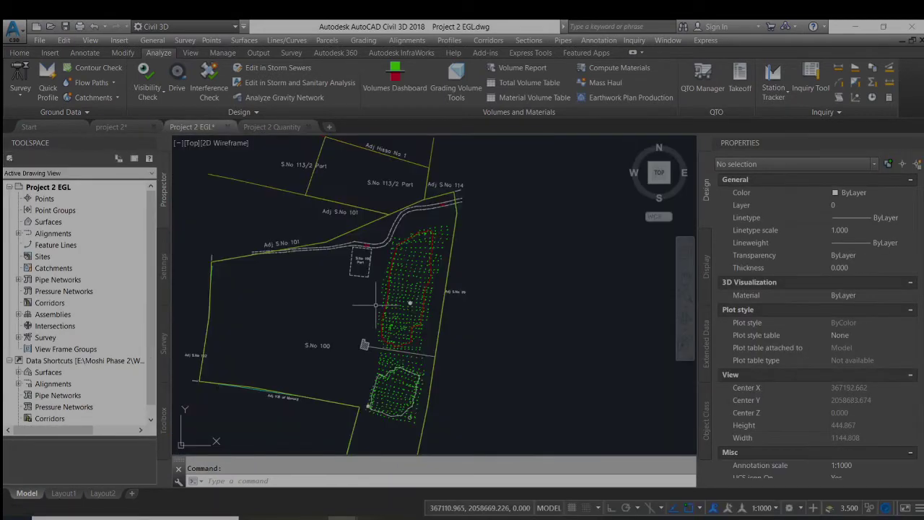
scroll(355, 292, "up", 3)
middle_click_drag(354, 299, 355, 317)
scroll(355, 317, "down", 2)
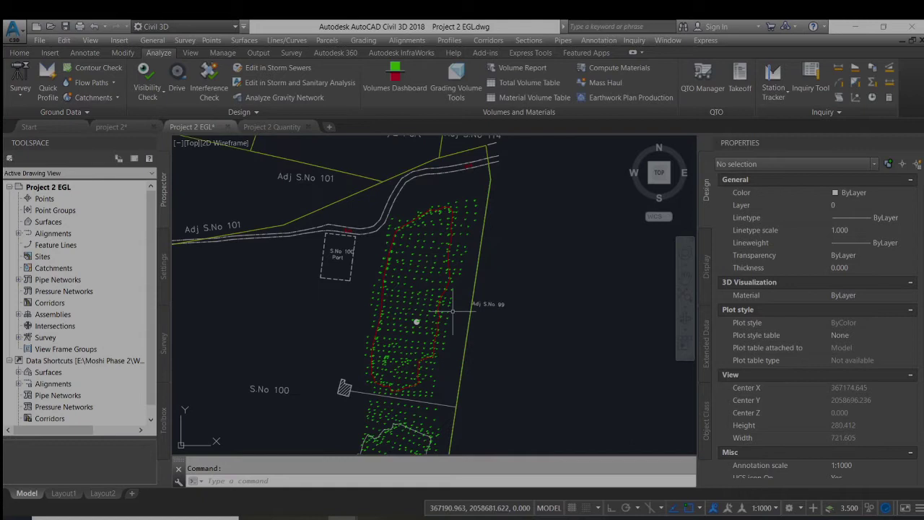
left_click(48, 224)
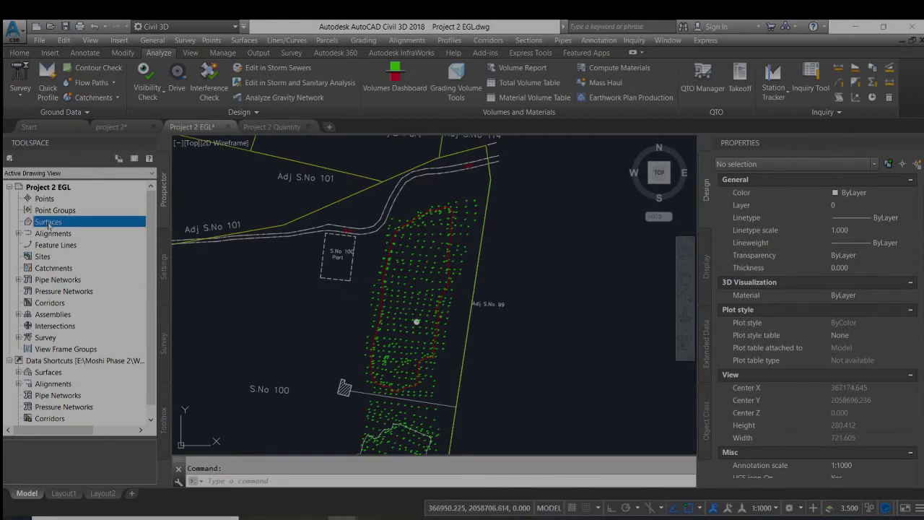
right_click(47, 223)
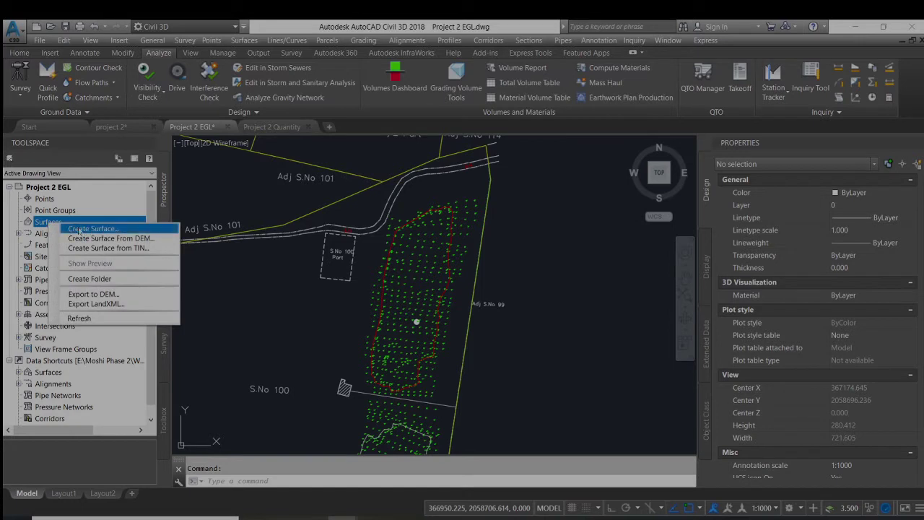
left_click(79, 229)
left_click(554, 244)
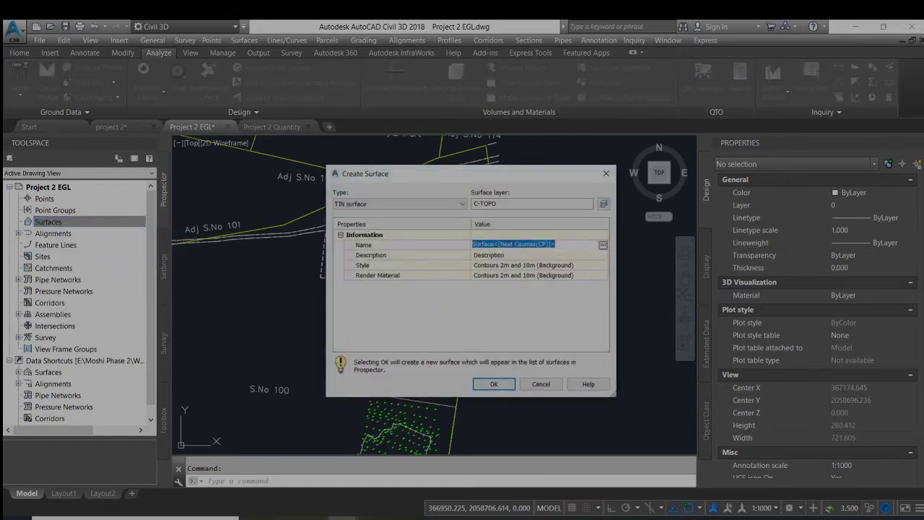
type("Egl")
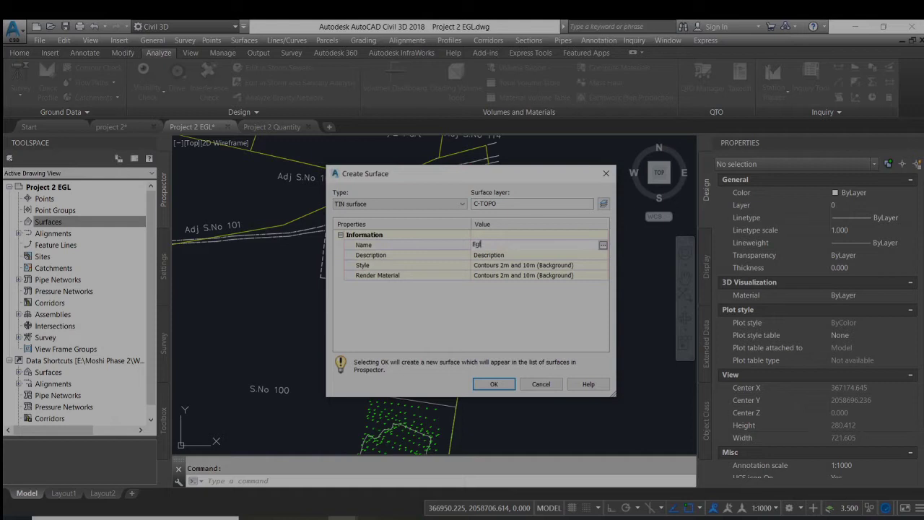
left_click(493, 383)
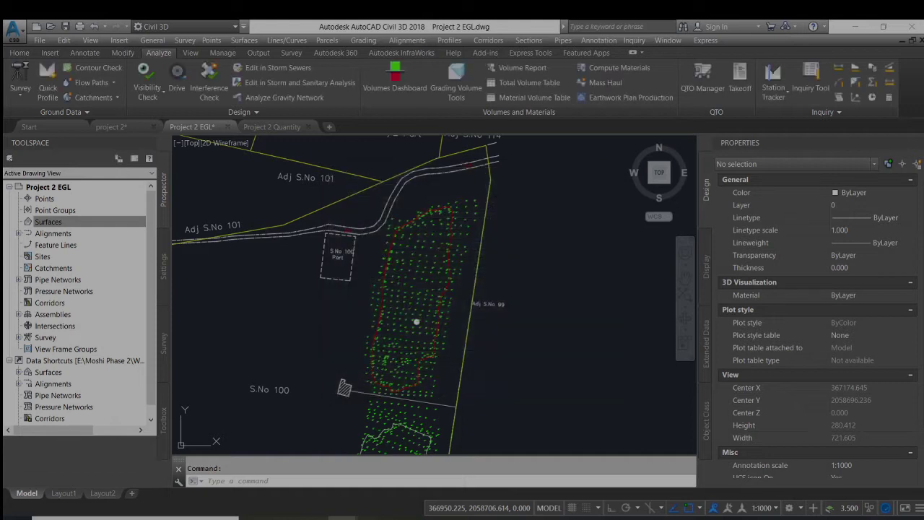
Step: Add the survey point blocks in and around the red outline to the Egl surface as drawing objects, with the description "egl surface"
left_click(18, 222)
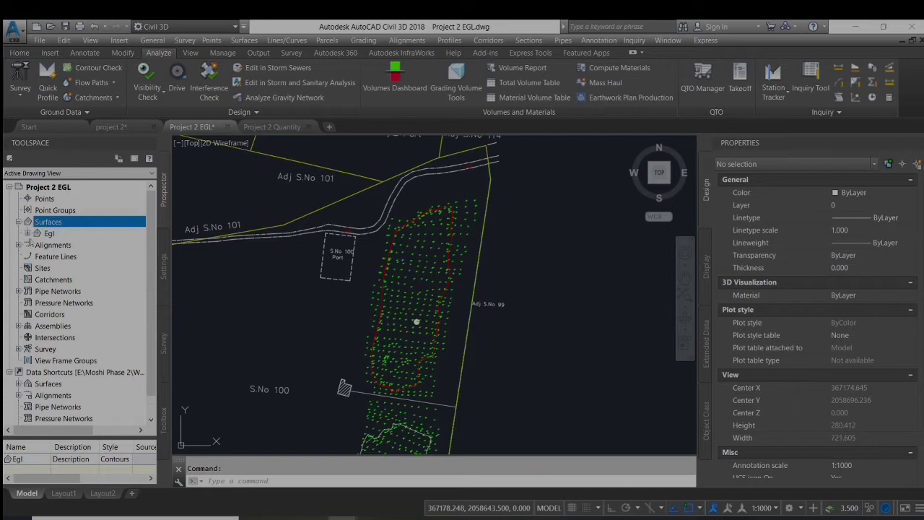
left_click(27, 233)
left_click(37, 268)
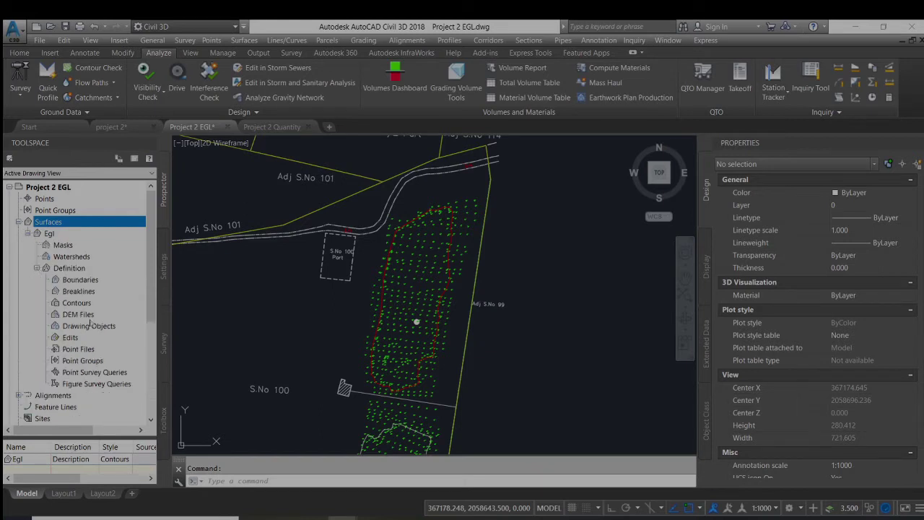
left_click(89, 326)
right_click(89, 326)
left_click(108, 334)
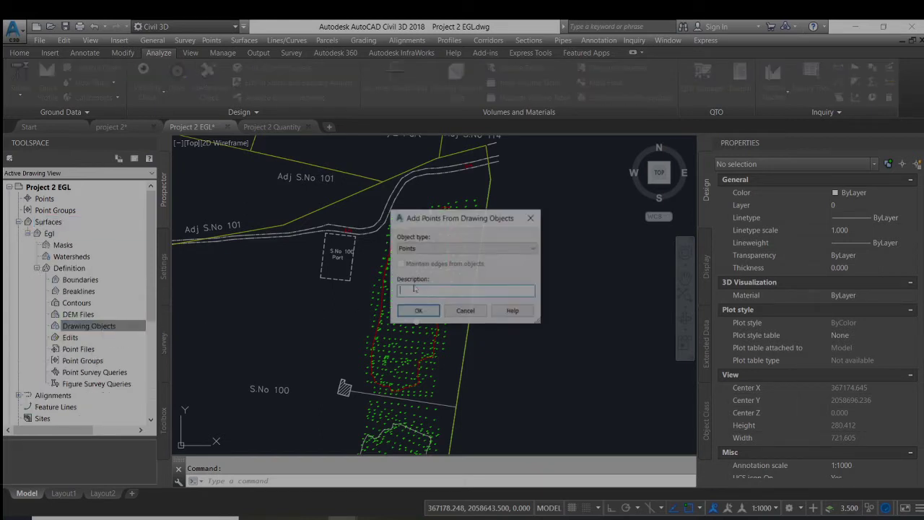
left_click(459, 249)
left_click(434, 278)
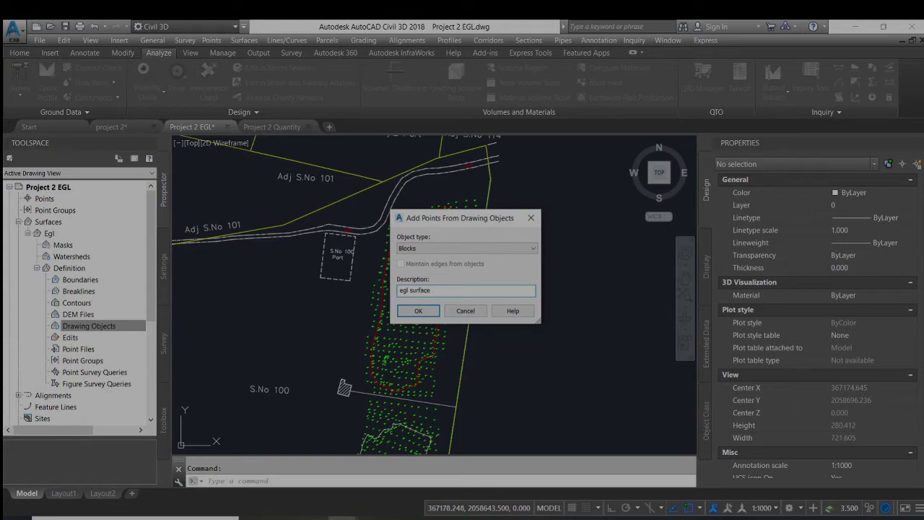
left_click(418, 311)
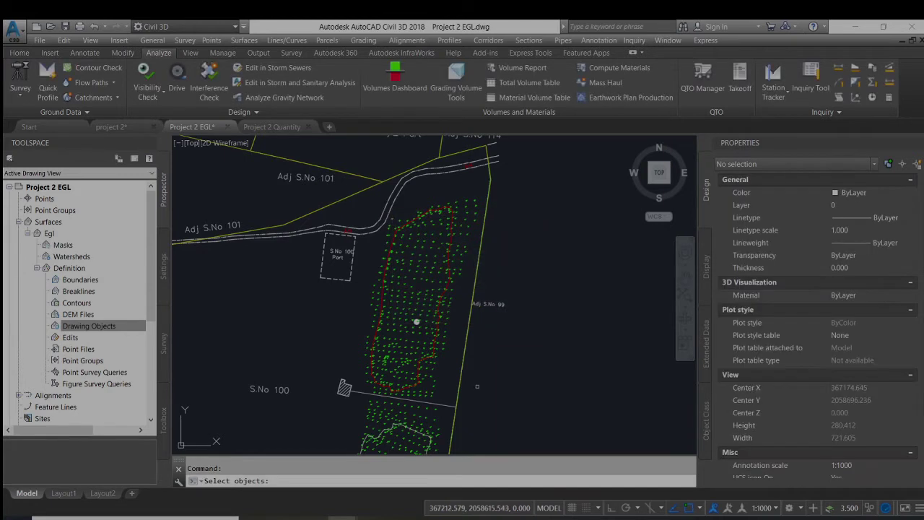
left_click(485, 421)
left_click(327, 190)
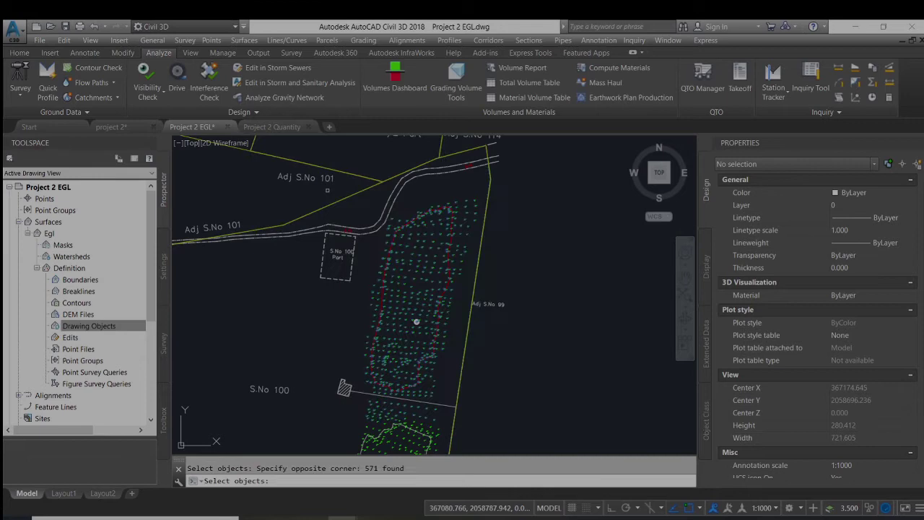
key("Return")
Step: Add the red outline to the Egl surface as an outer boundary with non-destructive breakline enabled, and clear the selection
scroll(460, 279, "up", 2)
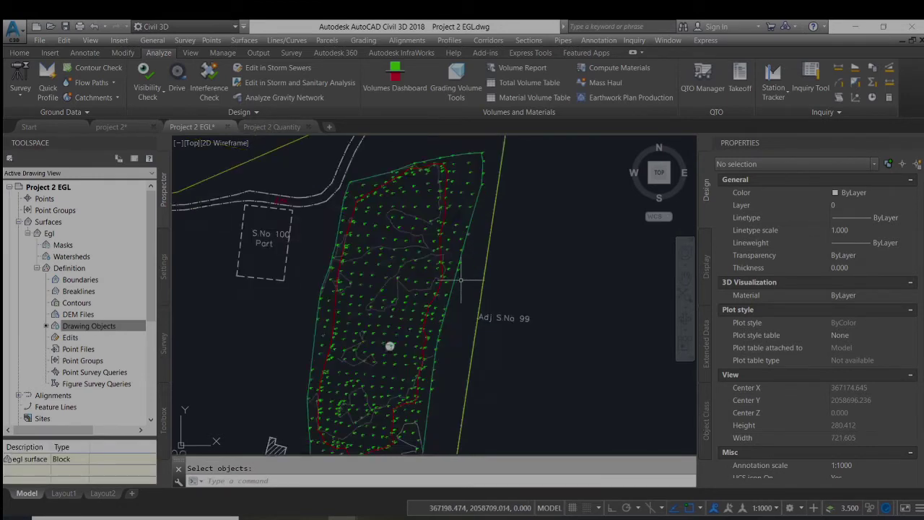
scroll(461, 279, "up", 2)
left_click(457, 281)
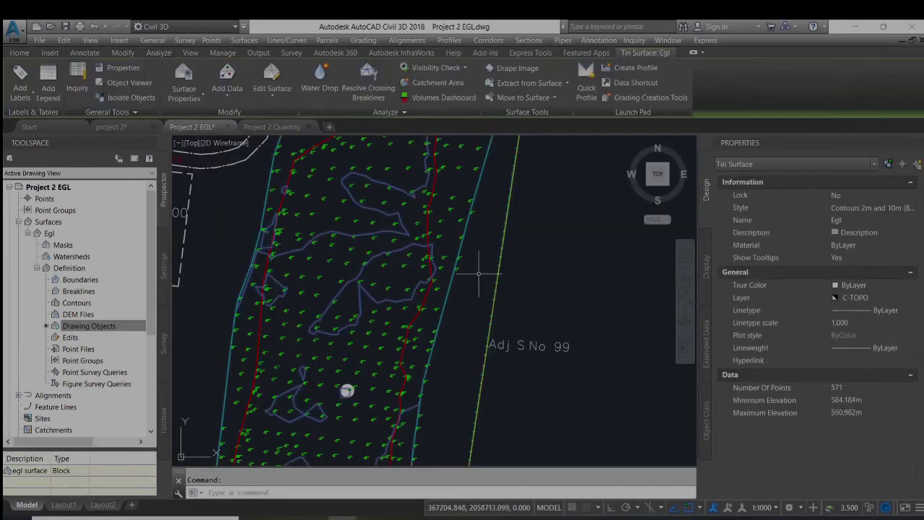
scroll(478, 274, "down", 4)
left_click(218, 93)
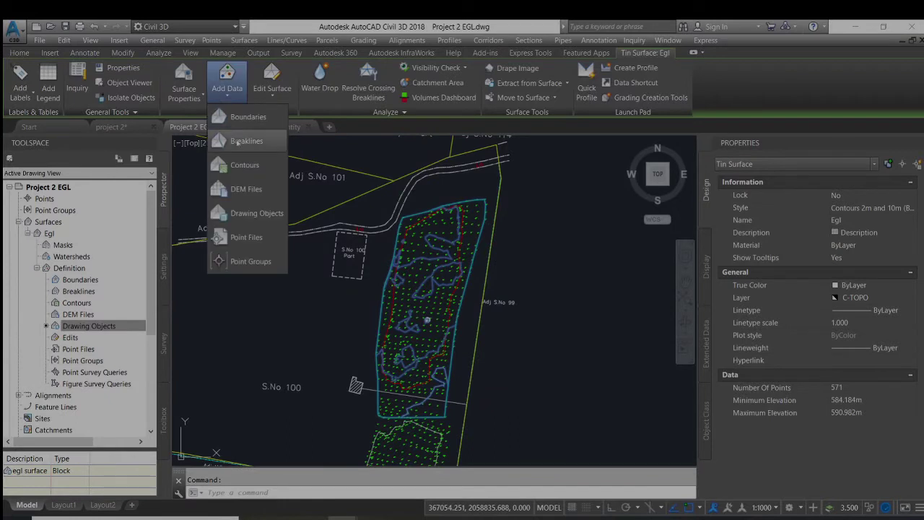
left_click(246, 116)
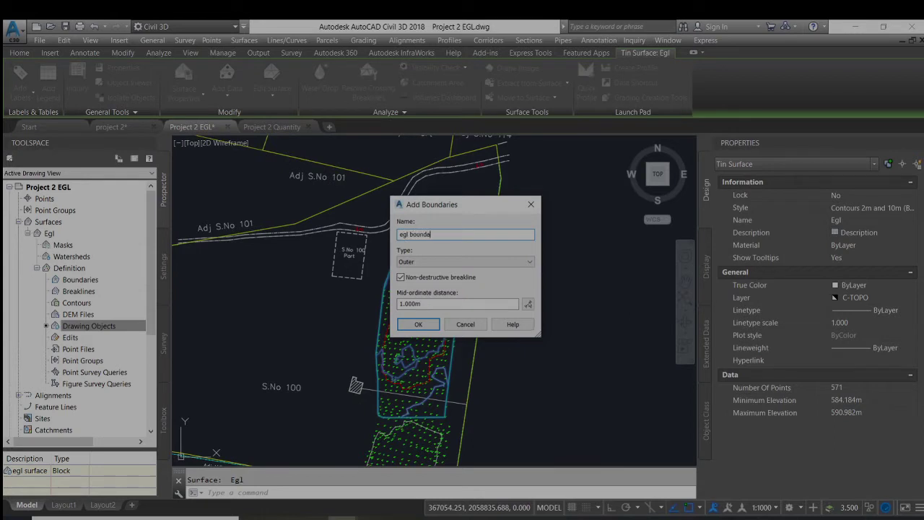
left_click(418, 325)
scroll(396, 303, "up", 5)
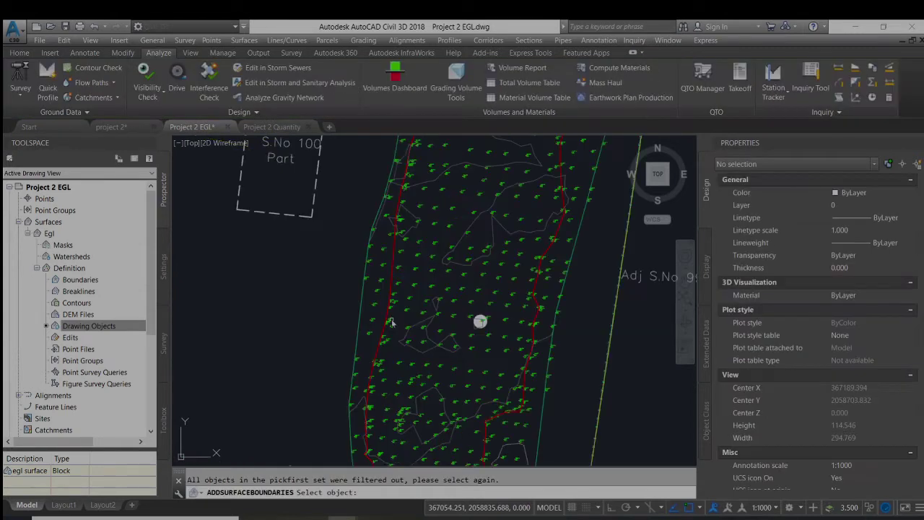
left_click(392, 279)
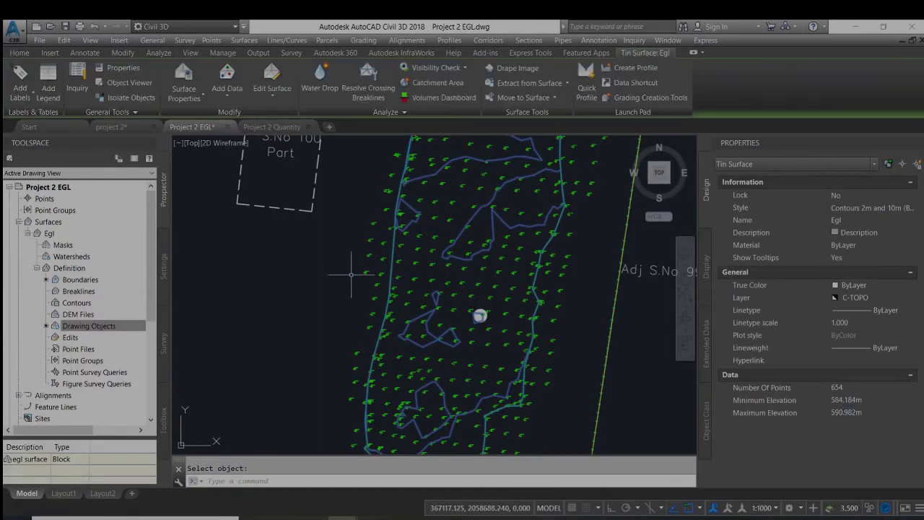
scroll(351, 274, "down", 2)
left_click(588, 352)
key("Escape")
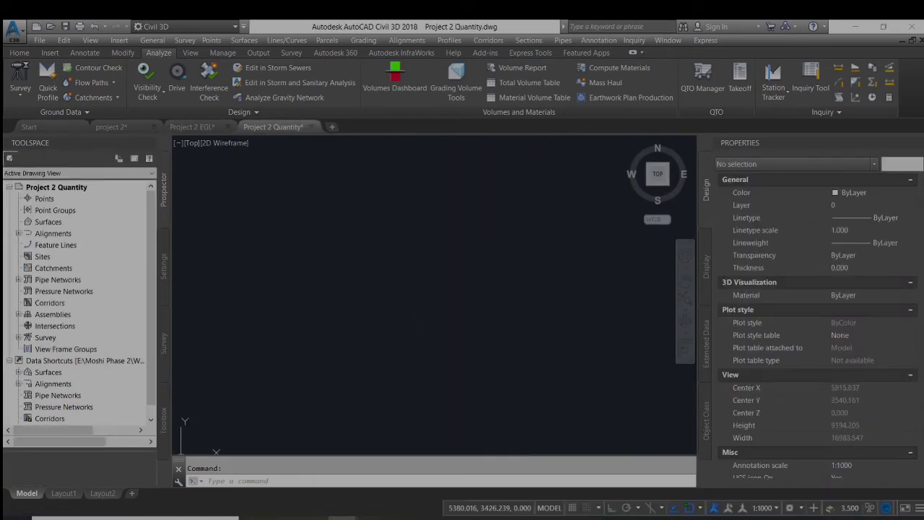
Step: Check the drawing units of the Project 2 Quantity drawing without changing them
middle_click(437, 303)
middle_click(438, 304)
left_click(438, 295)
type("UN")
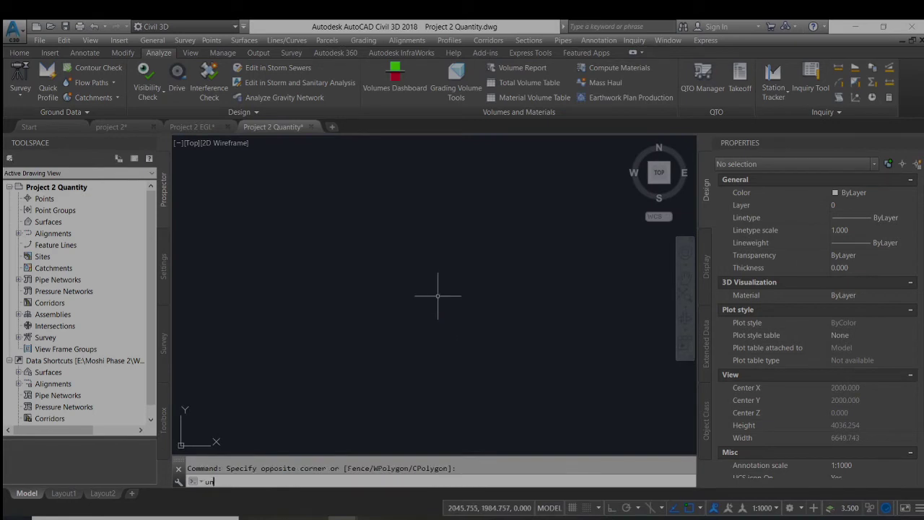
key("Return")
left_click(436, 378)
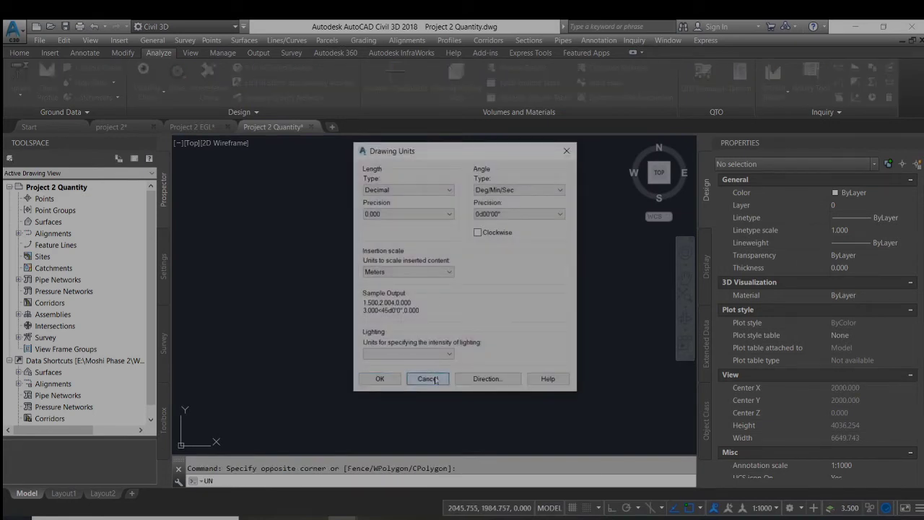
left_click(528, 289)
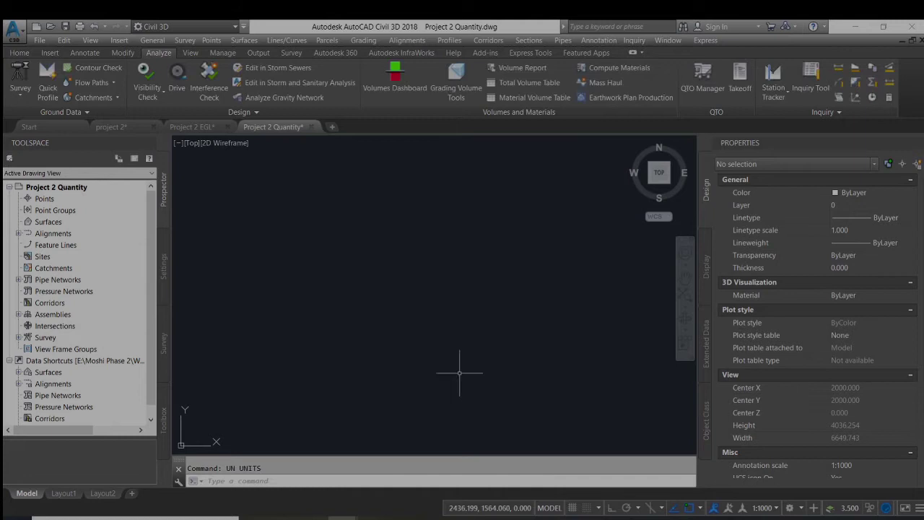
Step: Copy OGL surface from the project 2 drawing to the clipboard
left_click(131, 127)
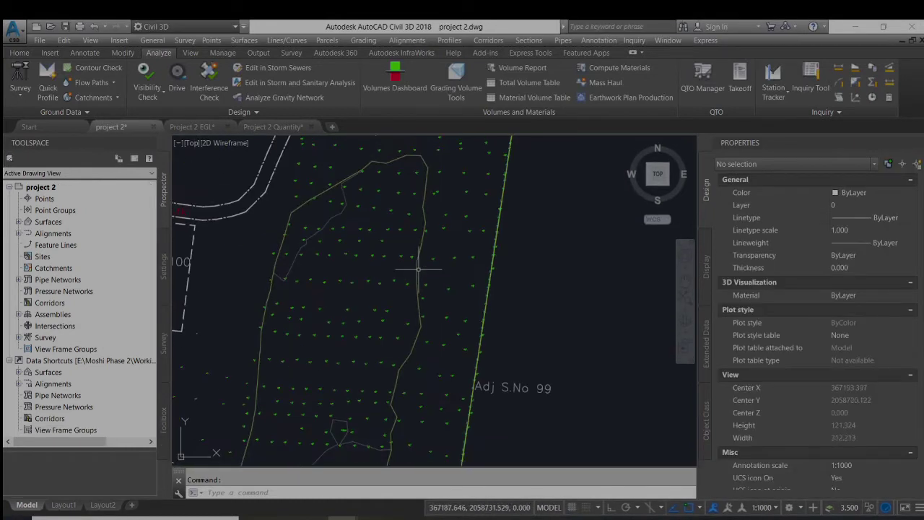
left_click(418, 270)
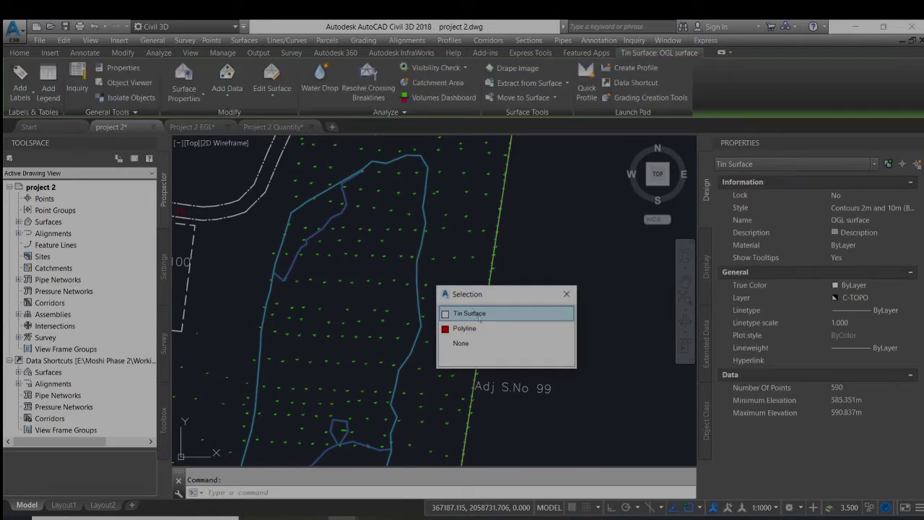
left_click(566, 293)
right_click(524, 261)
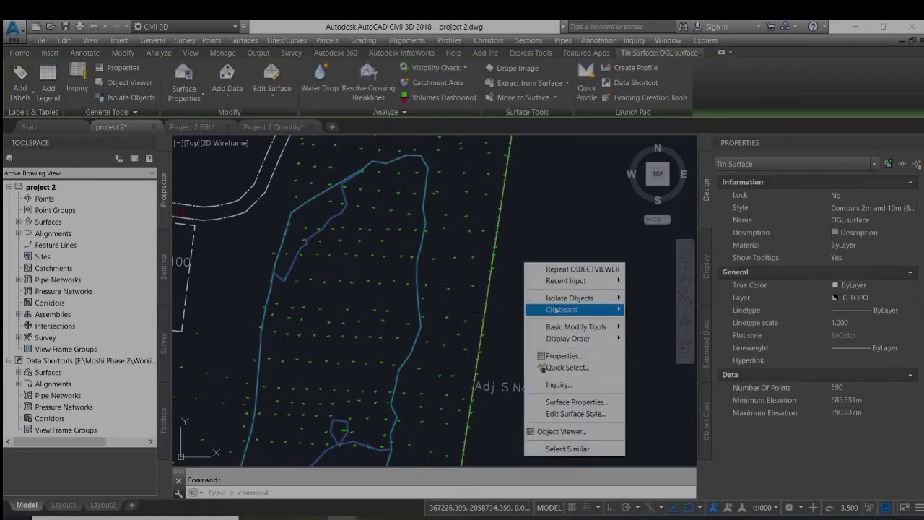
key("Escape")
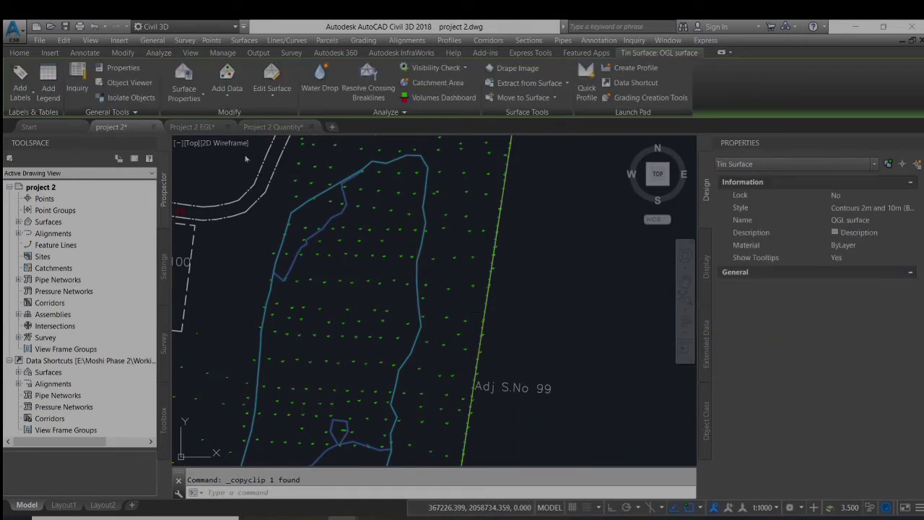
Step: Paste the copied OGL surface into the Project 2 Quantity drawing at its original coordinates
left_click(273, 126)
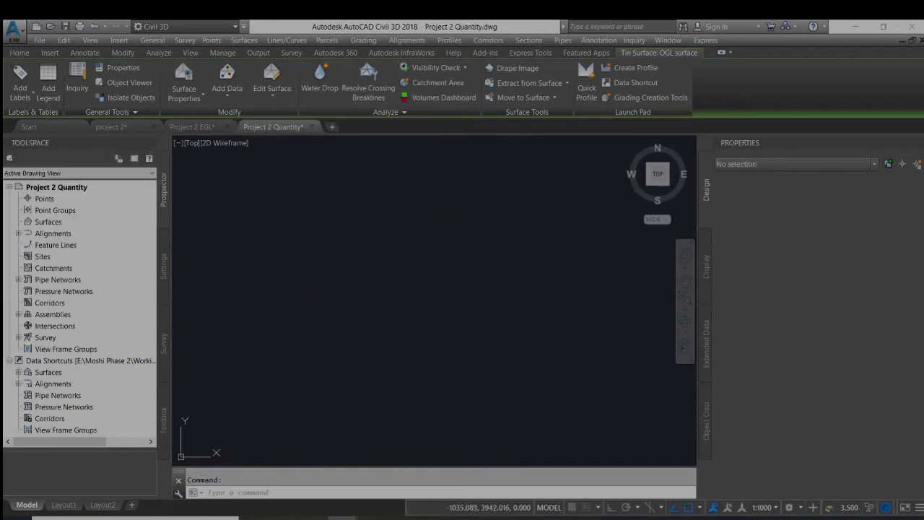
left_click(408, 260)
right_click(377, 245)
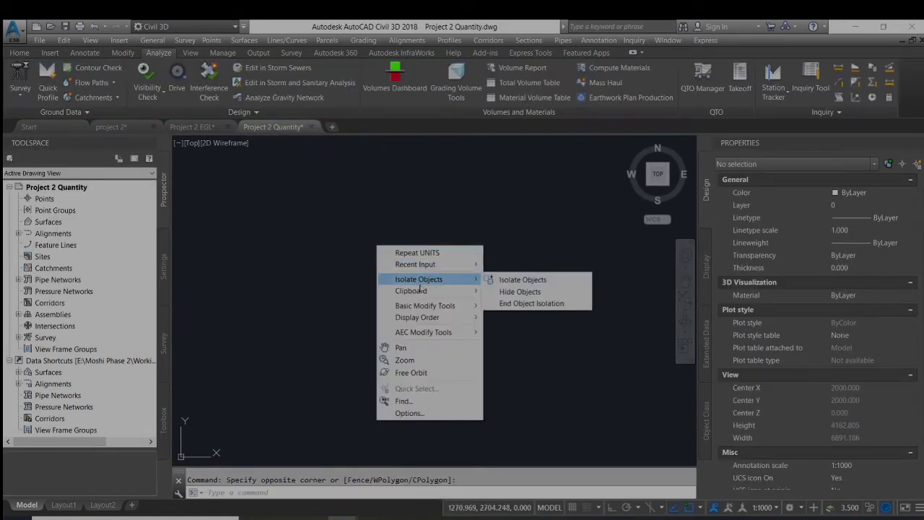
mouse_move(421, 293)
left_click(526, 354)
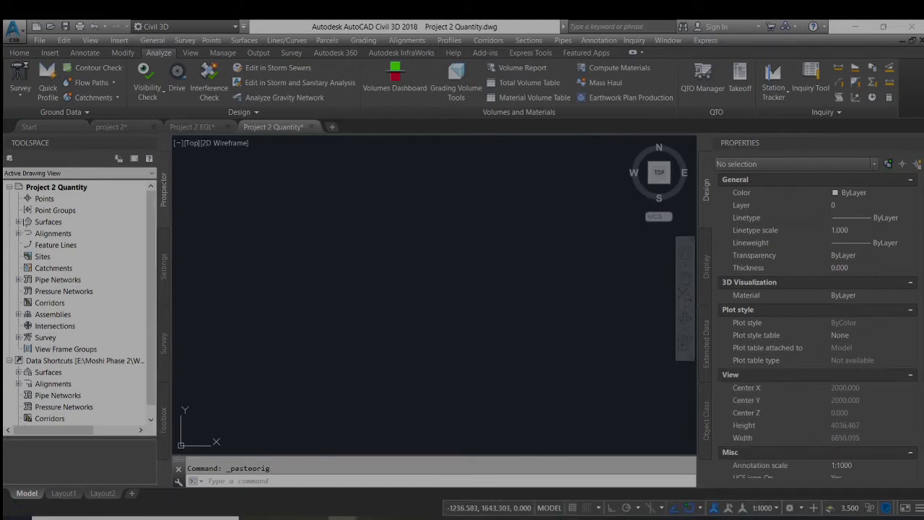
Step: Rebuild the pasted OGL surface (1) and zoom to the drawing extents
left_click(19, 222)
right_click(60, 231)
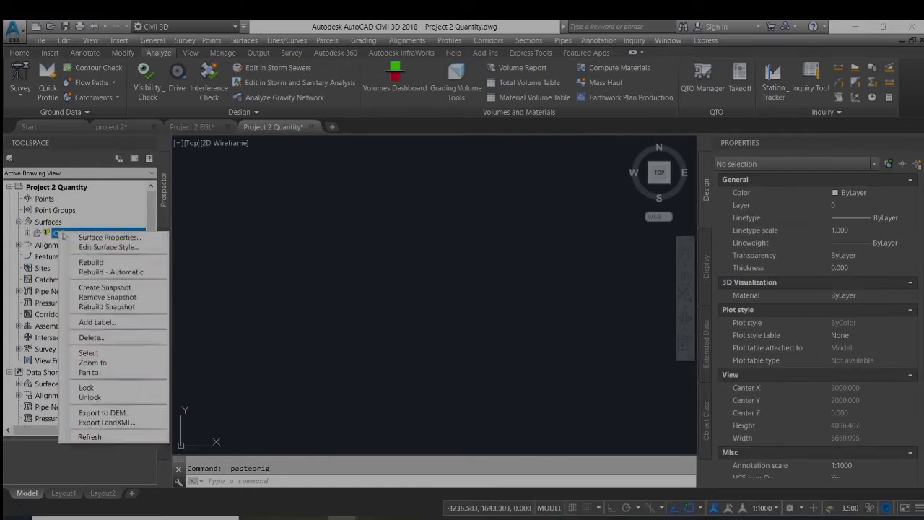
left_click(81, 263)
middle_click(346, 280)
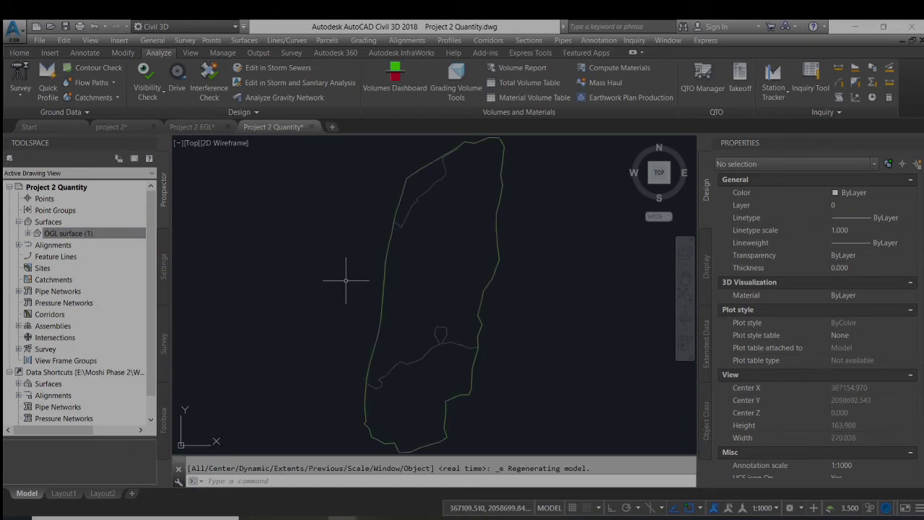
Step: Copy the Egl surface from the Project 2 EGL drawing to the clipboard
left_click(192, 126)
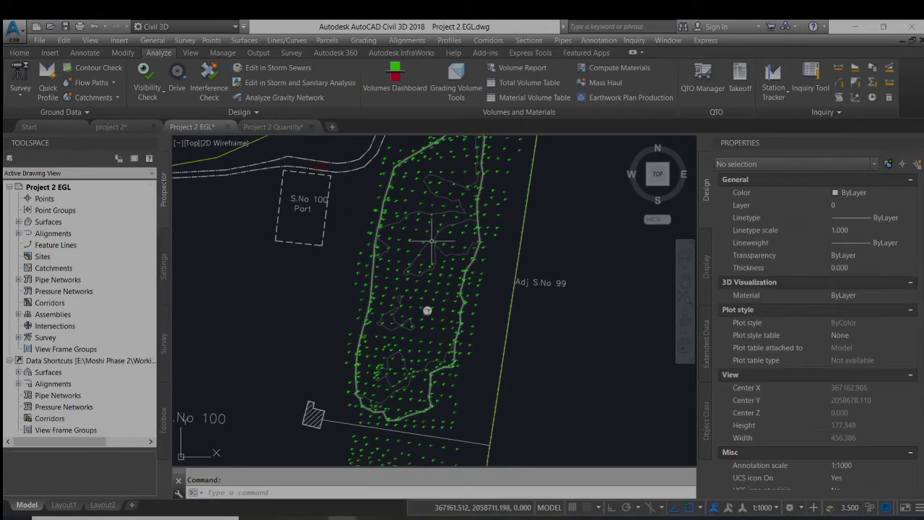
scroll(420, 246, "up", 2)
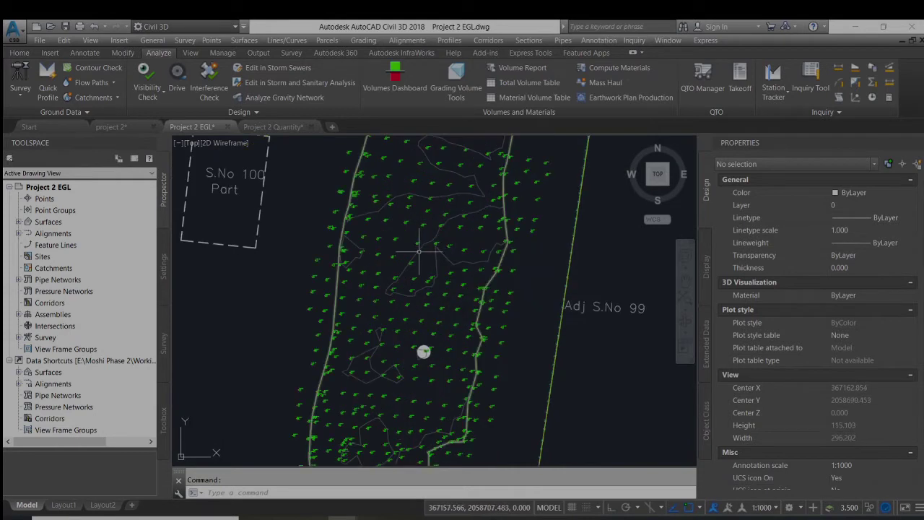
left_click(420, 250)
right_click(288, 220)
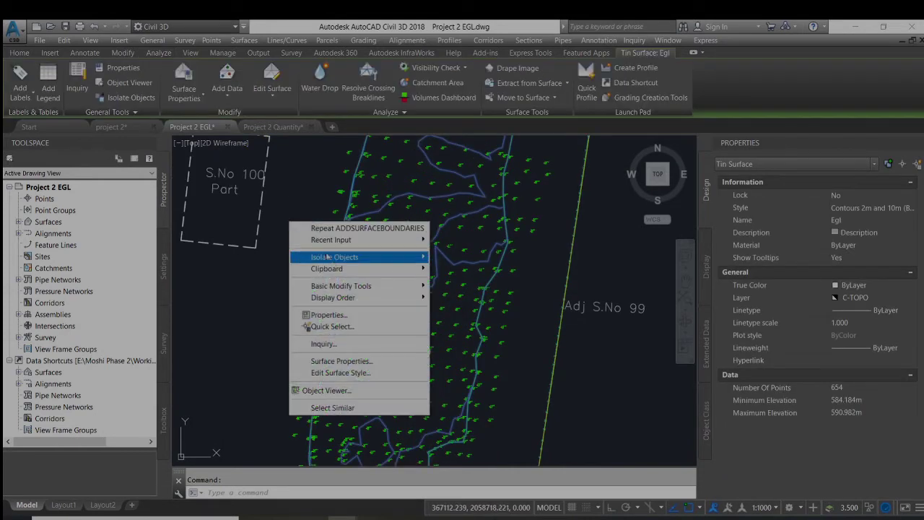
mouse_move(336, 269)
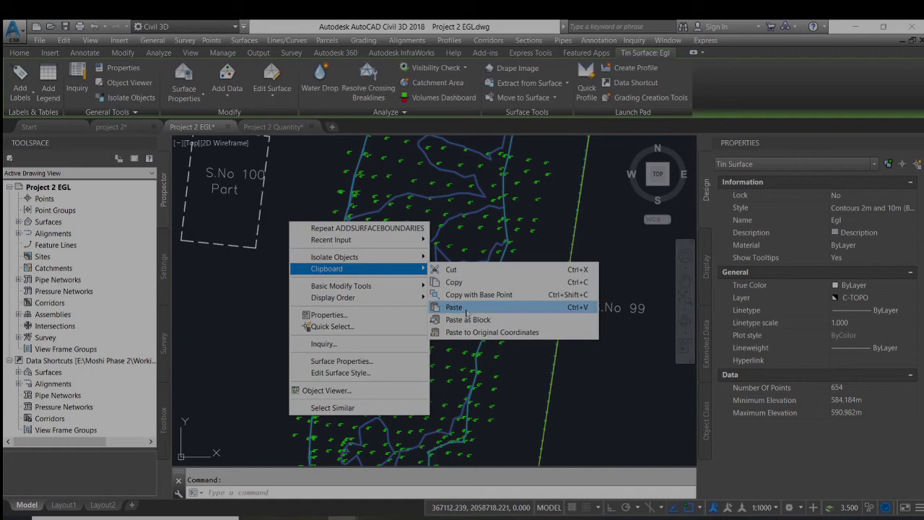
left_click(454, 282)
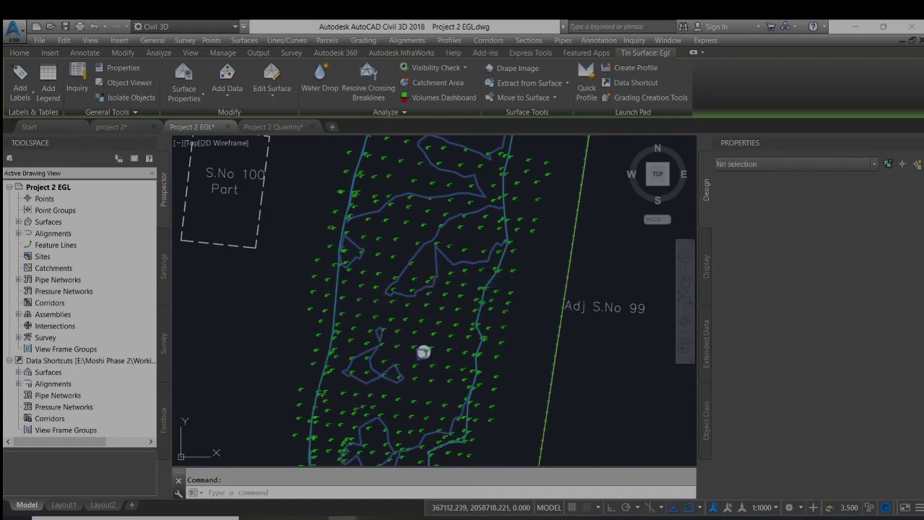
Step: Paste the copied Egl surface into the Project 2 Quantity drawing at its original coordinates
left_click(274, 127)
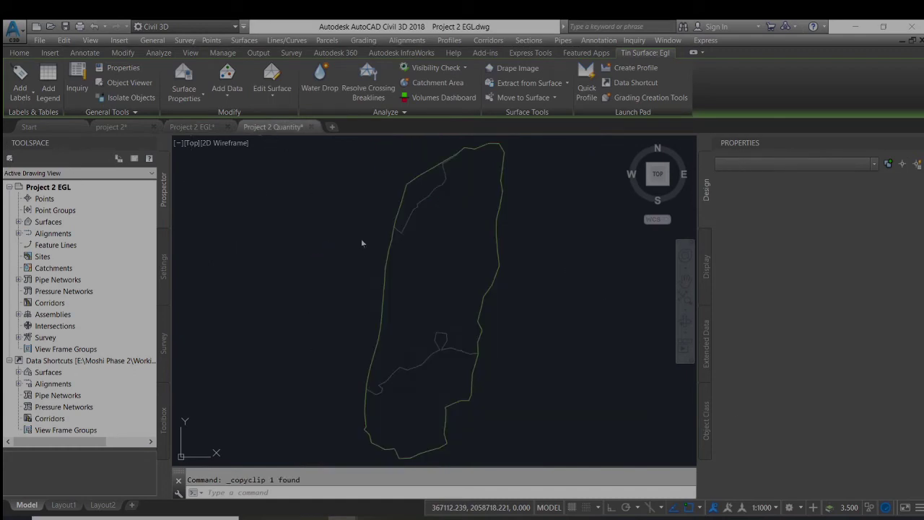
right_click(299, 274)
mouse_move(393, 319)
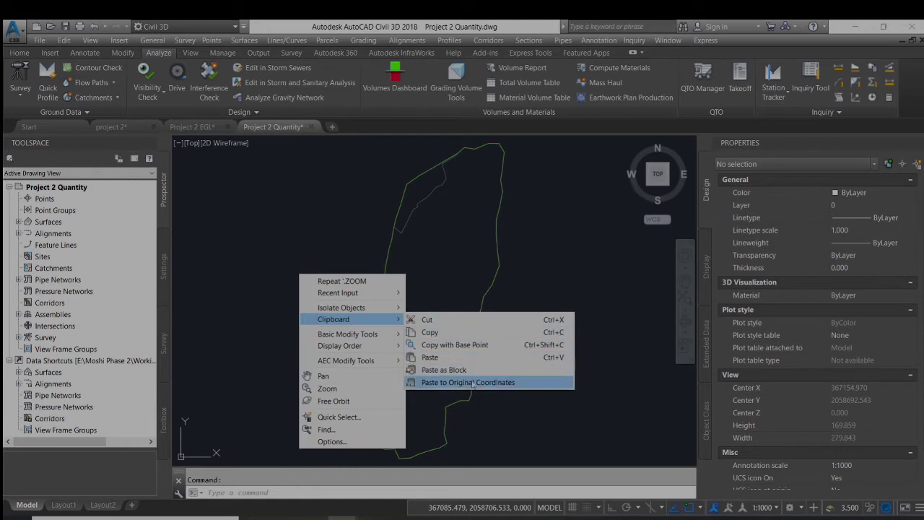
left_click(472, 382)
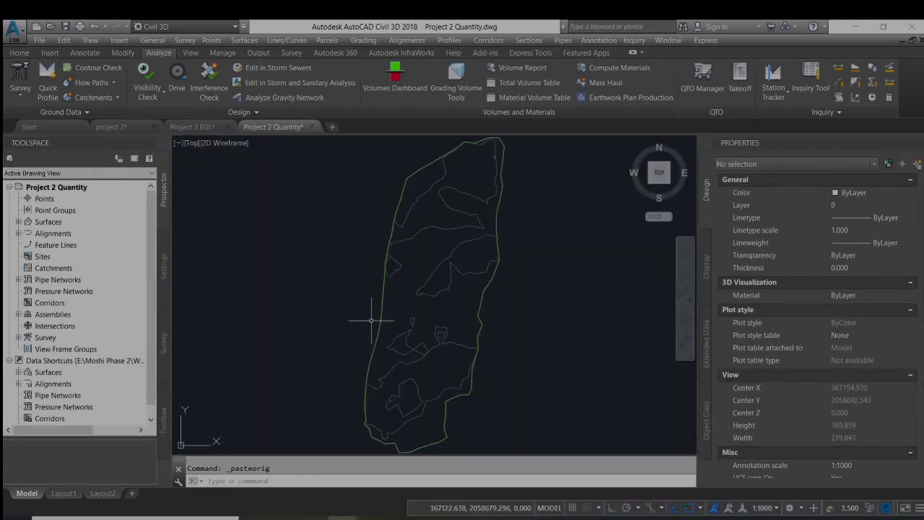
Step: Examine both pasted surfaces together in 3D with the Object Viewer, and close the viewer
left_click(480, 361)
left_click(423, 330)
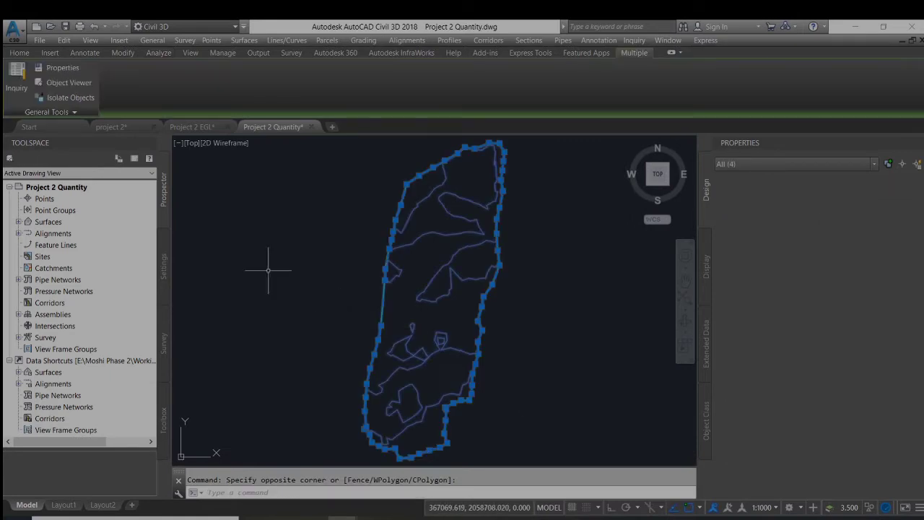
right_click(268, 271)
left_click(332, 394)
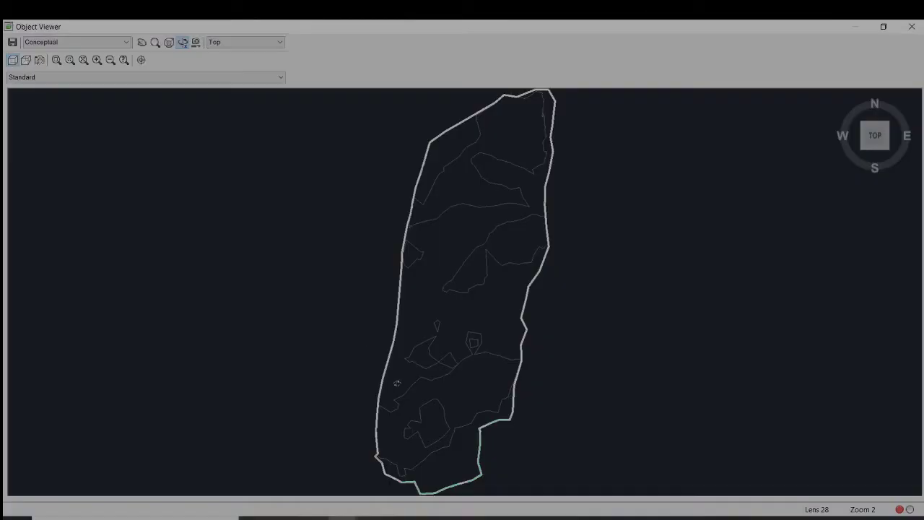
left_click_drag(366, 346, 361, 309)
scroll(307, 273, "up", 2)
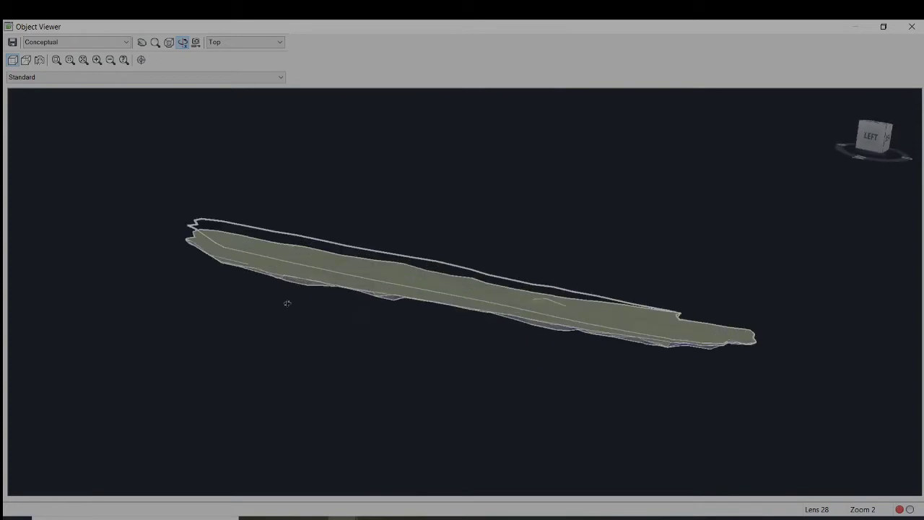
left_click_drag(288, 303, 719, 106)
left_click(911, 27)
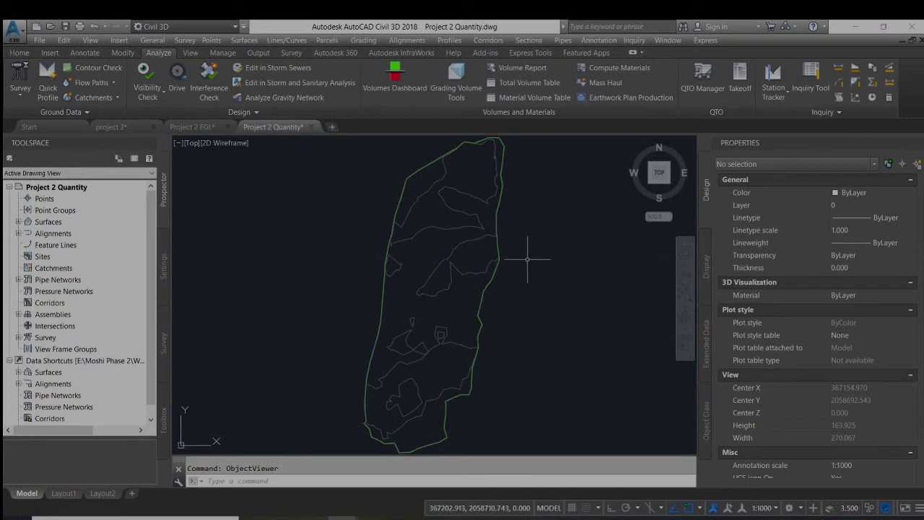
left_click(579, 318)
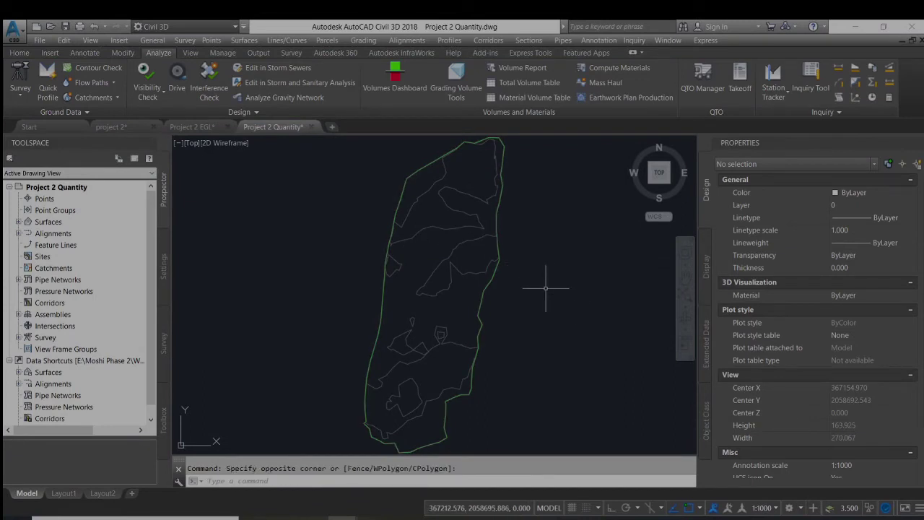
Step: Rebuild the pasted Egl (1) surface
scroll(532, 301, "down", 4)
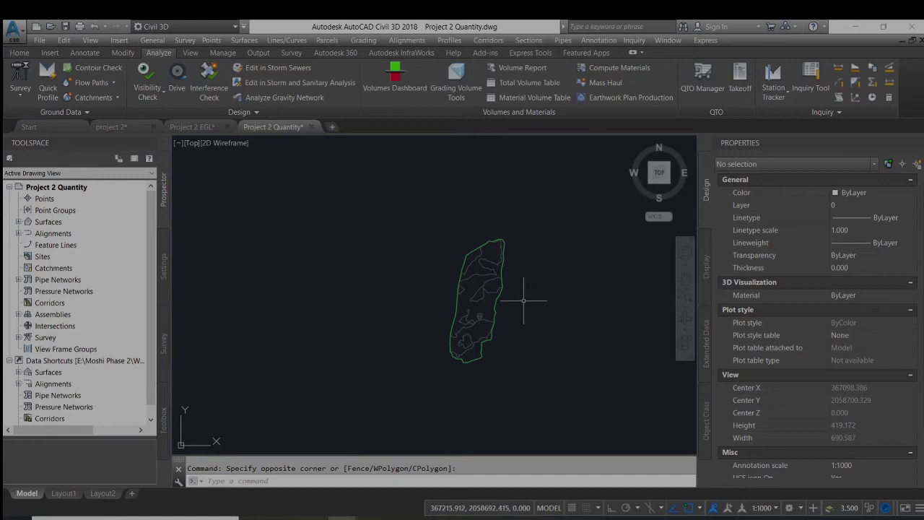
scroll(523, 301, "up", 2)
left_click(18, 221)
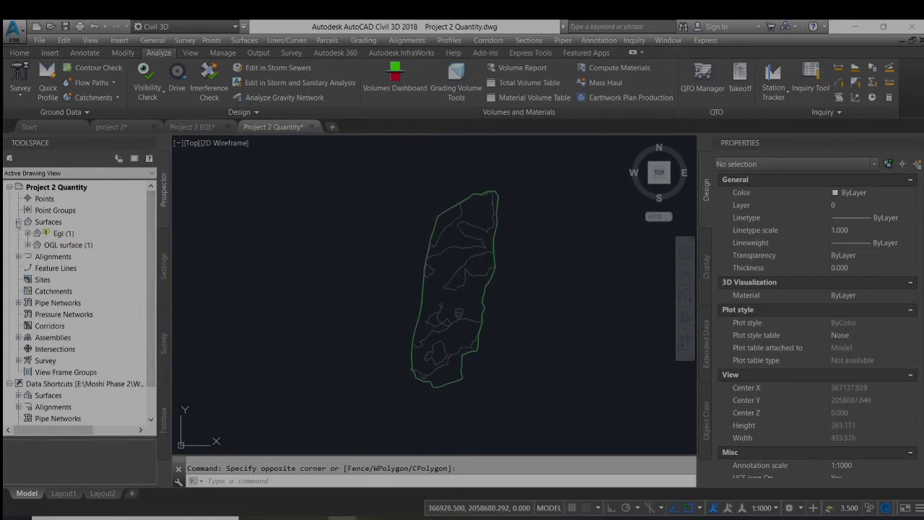
left_click(63, 233)
right_click(62, 233)
key("Escape")
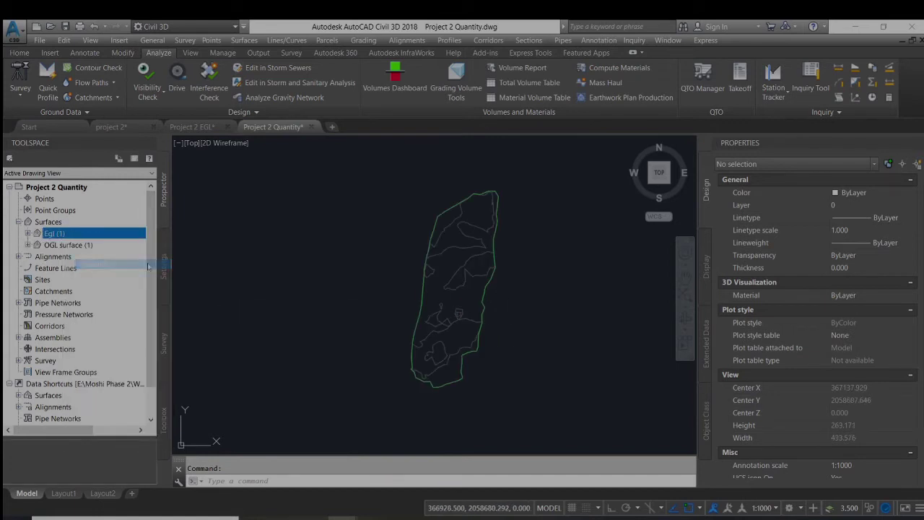
Step: Start an earthwork construction plan with OGL surface (1) as the existing surface and Egl (1) as the finish surface
left_click(310, 253)
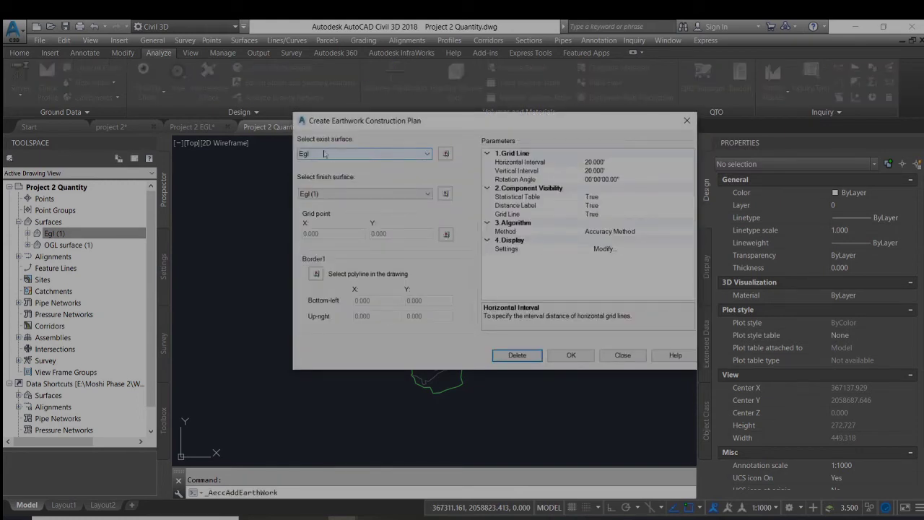
left_click(355, 154)
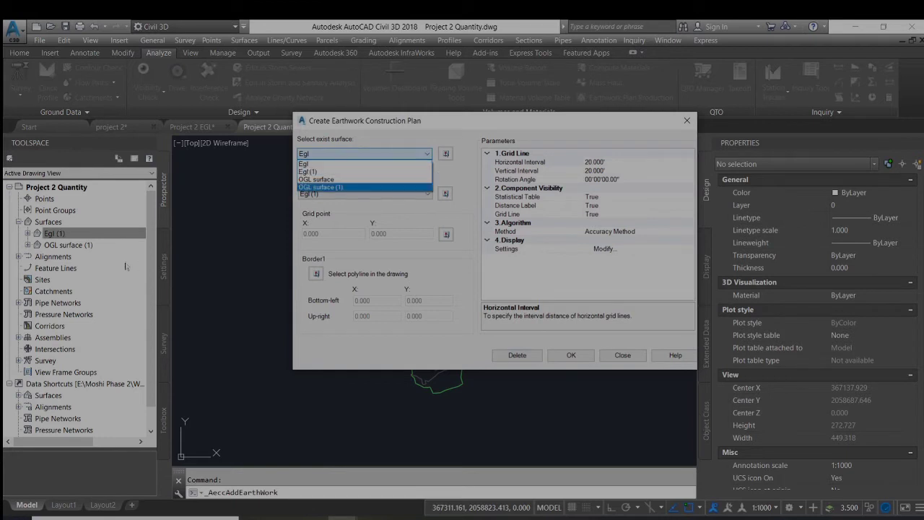
left_click(370, 188)
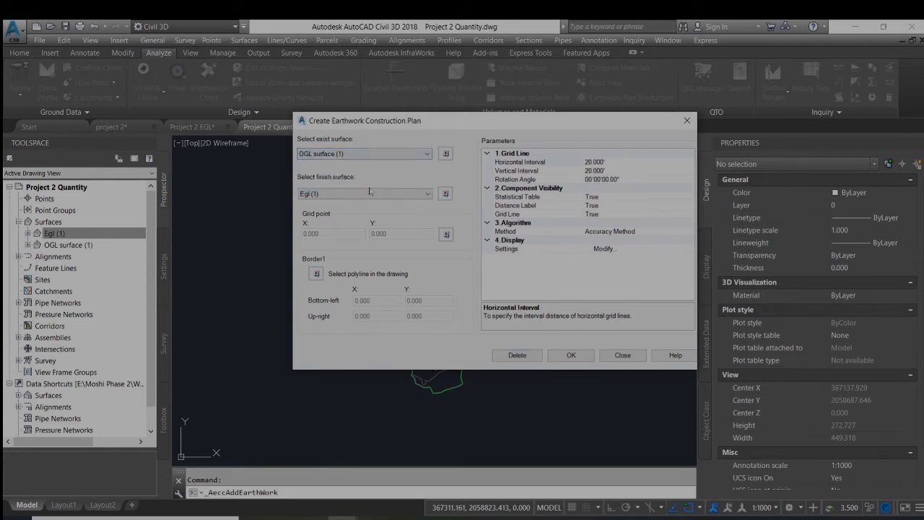
left_click(367, 195)
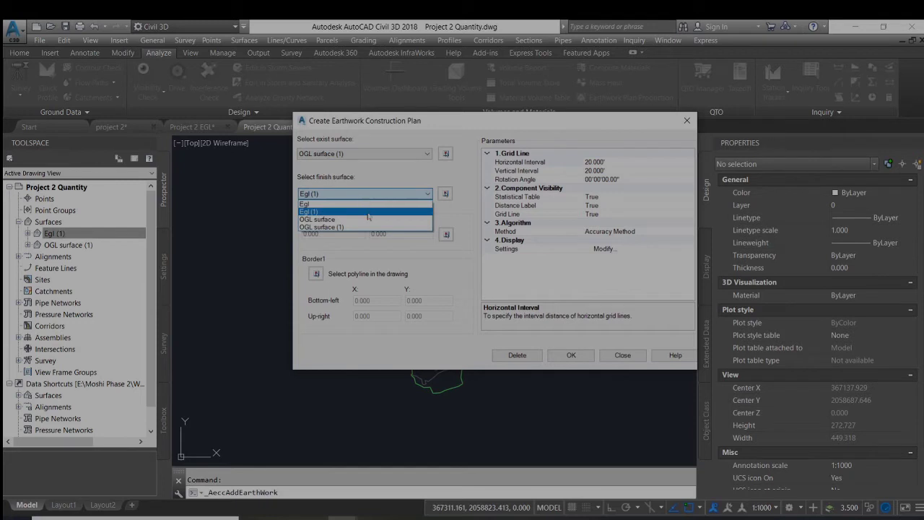
left_click(368, 211)
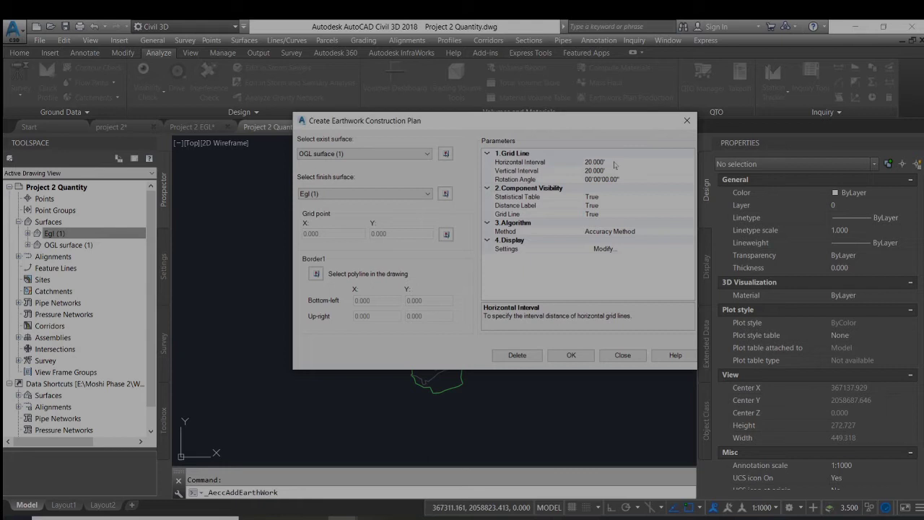
Step: Set both the horizontal and vertical grid line intervals of the earthwork plan to 5
left_click(615, 166)
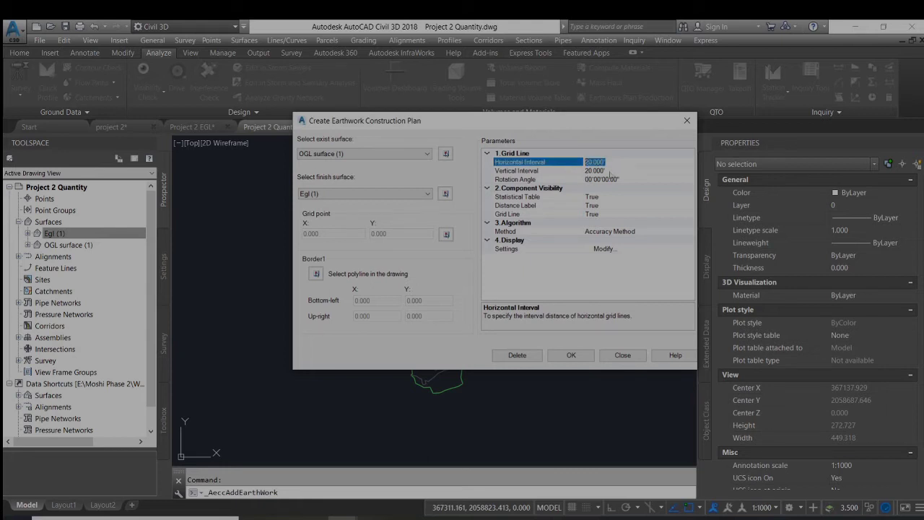
type("5")
left_click(574, 173)
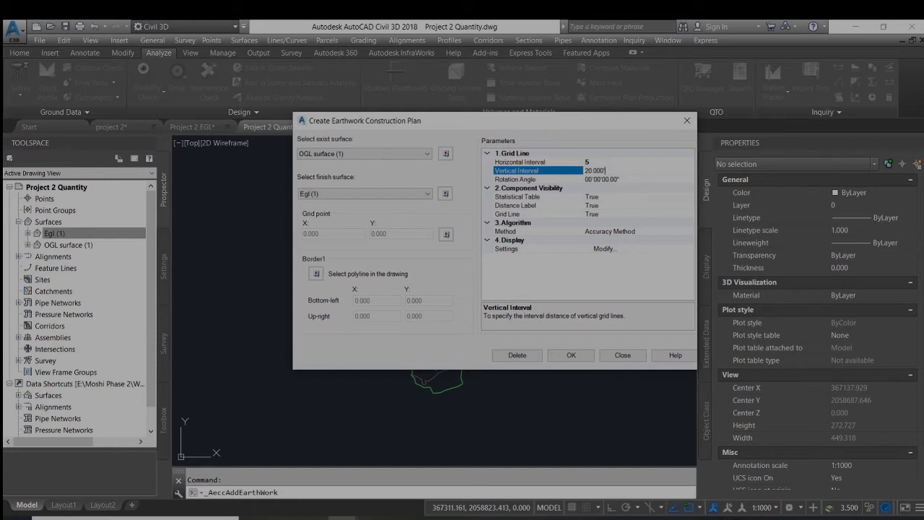
key("BackSpace")
key("BackSpace")
key("BackSpace")
key("BackSpace")
key("BackSpace")
key("BackSpace")
key("BackSpace")
type("5")
Step: Choose Accuracy Method as the earthwork plan's calculation algorithm
left_click(635, 232)
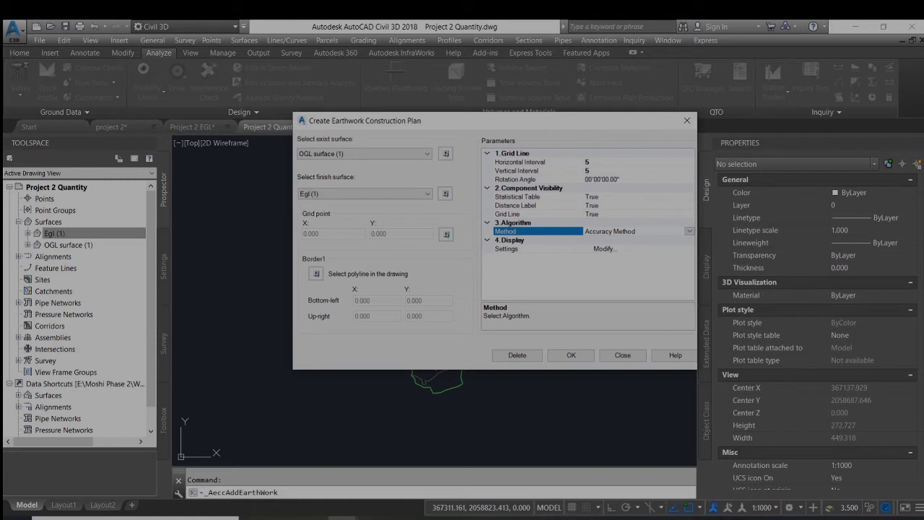
left_click(690, 232)
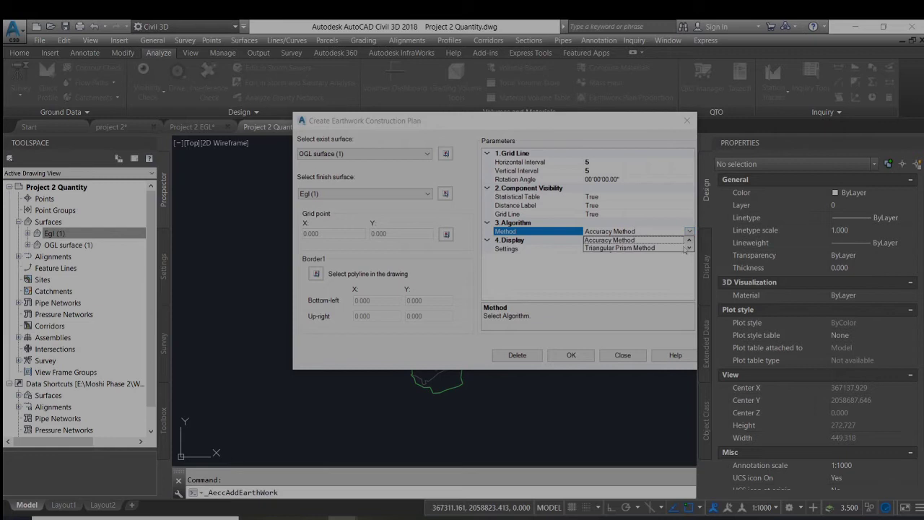
left_click(689, 248)
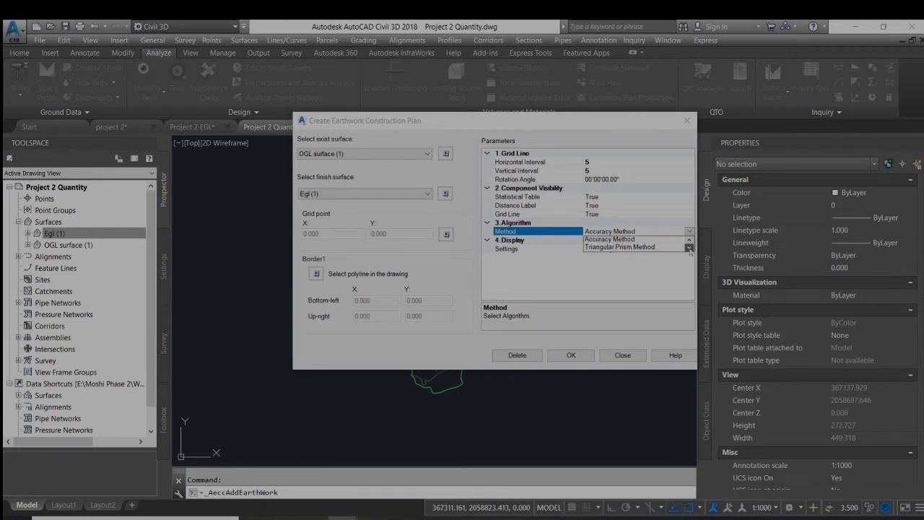
left_click(689, 240)
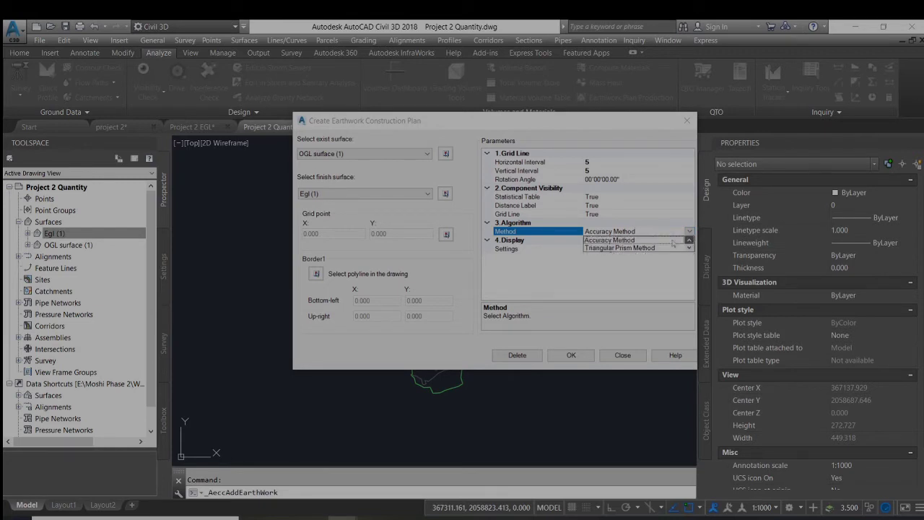
left_click(628, 240)
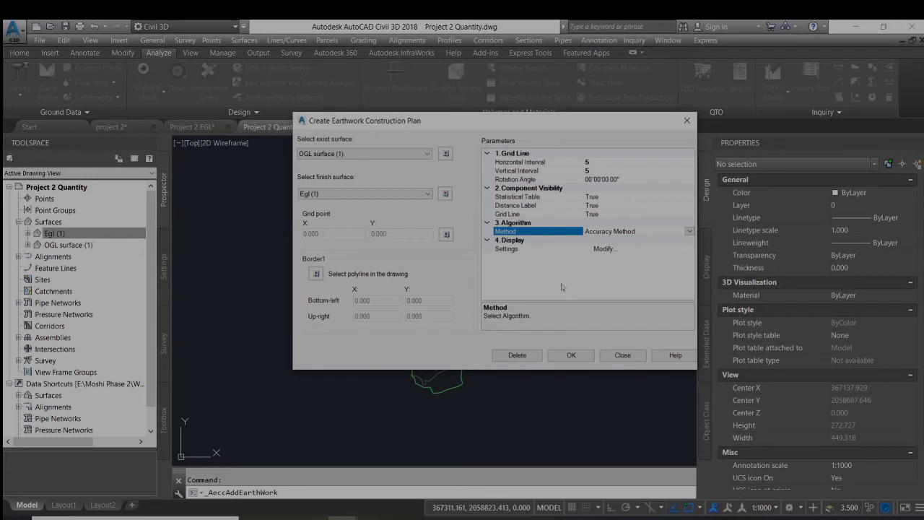
Step: Review the earthwork plan's display settings for component layers, text heights and label locations, and accept them
left_click(606, 249)
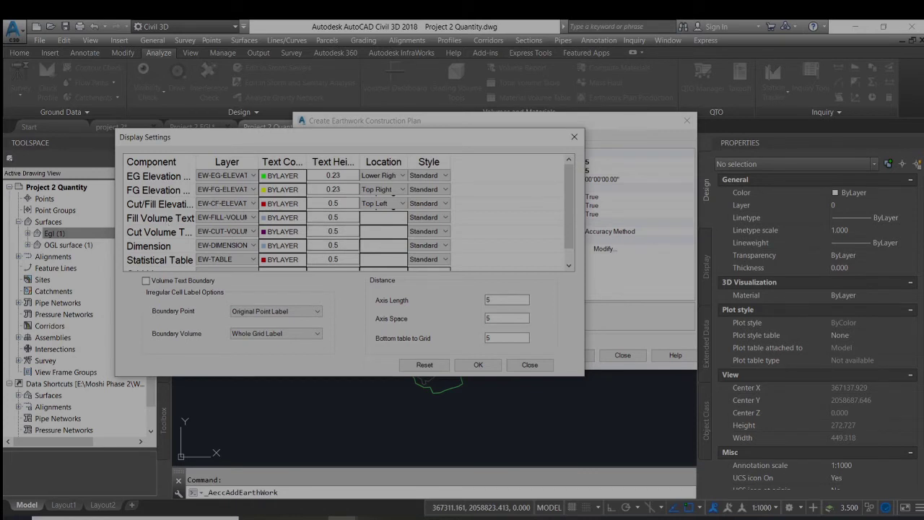
scroll(346, 213, "down", 1)
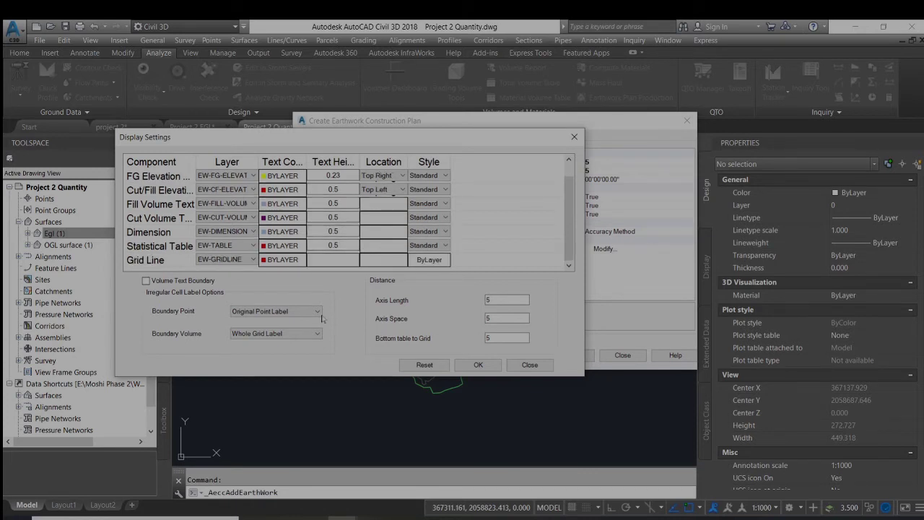
left_click(478, 365)
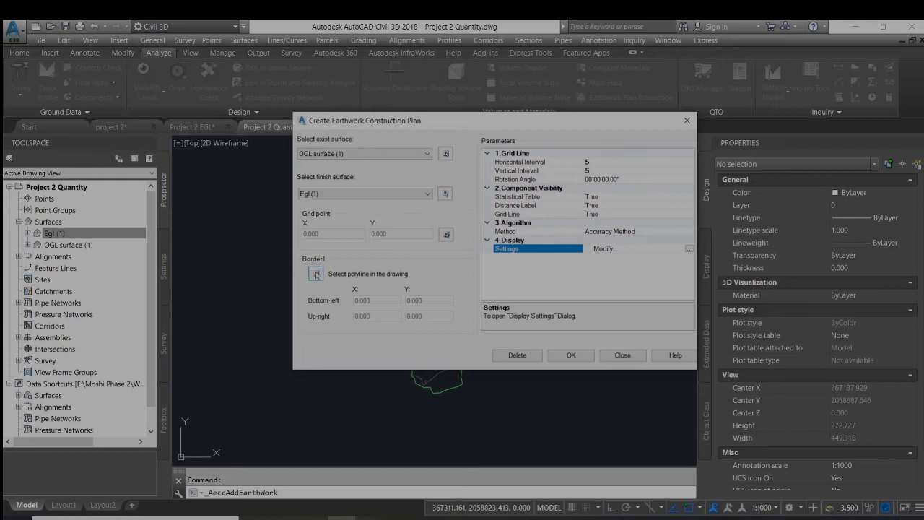
Step: Define the earthwork border with the closed boundary polyline around the surfaces and create the construction plan
left_click(316, 274)
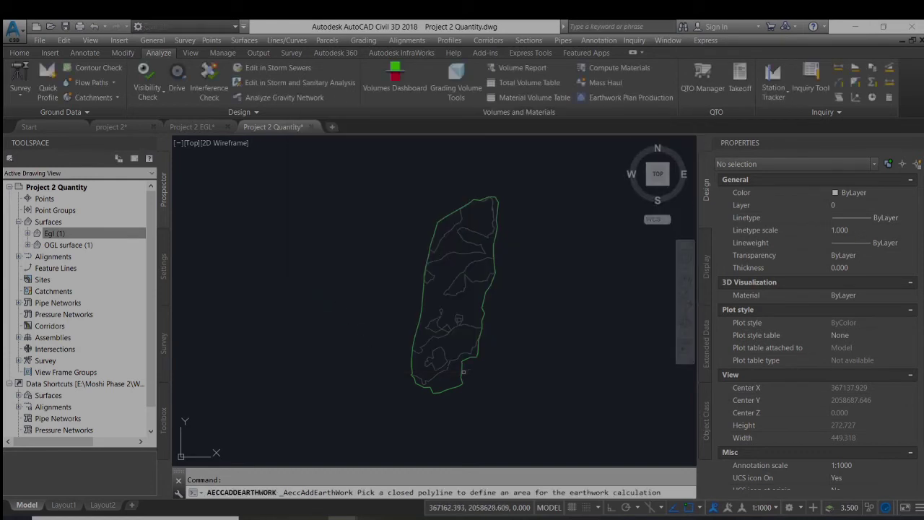
left_click(465, 370)
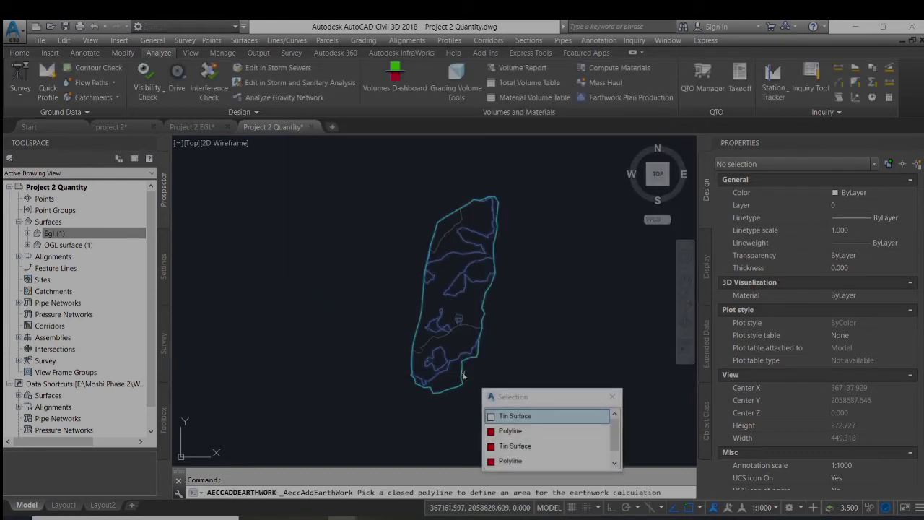
left_click(534, 431)
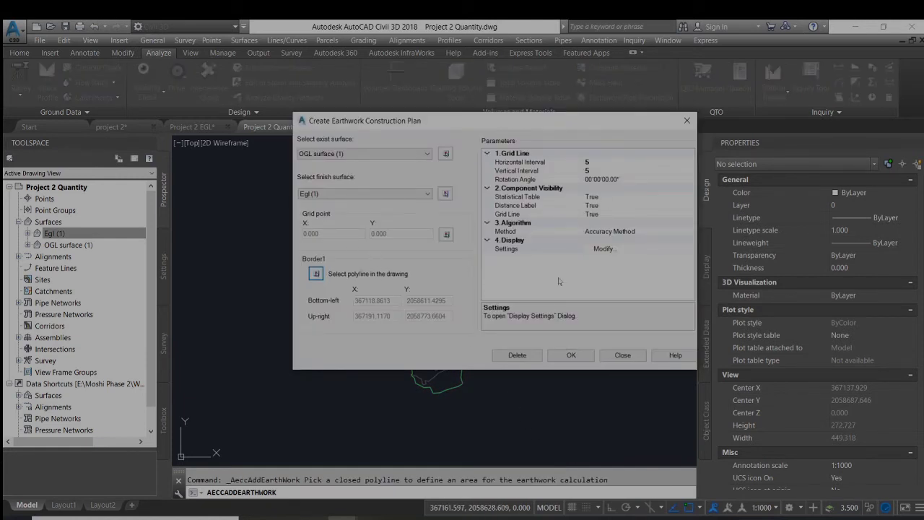
left_click(571, 355)
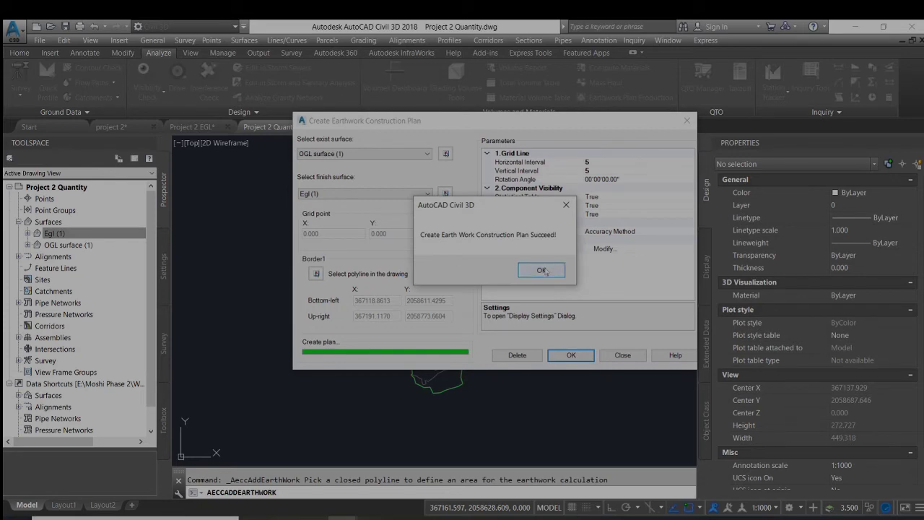
left_click(542, 270)
left_click(576, 353)
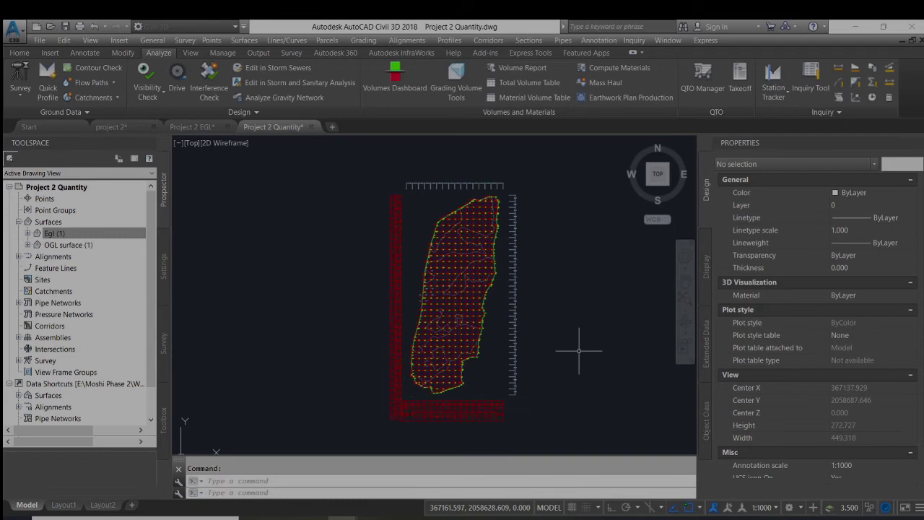
Step: Move the vertical cut and fill table about 16 units west, away from the grid plan
scroll(400, 384, "up", 4)
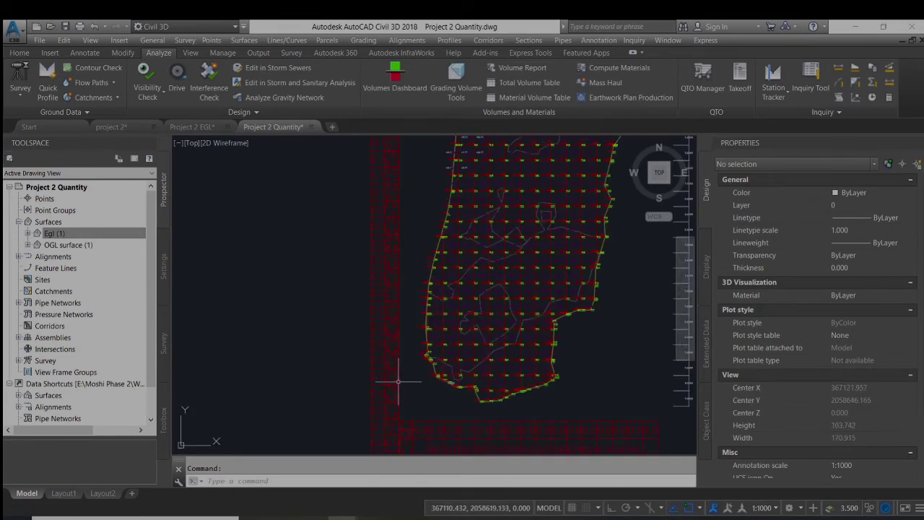
left_click(399, 386)
left_click(418, 402)
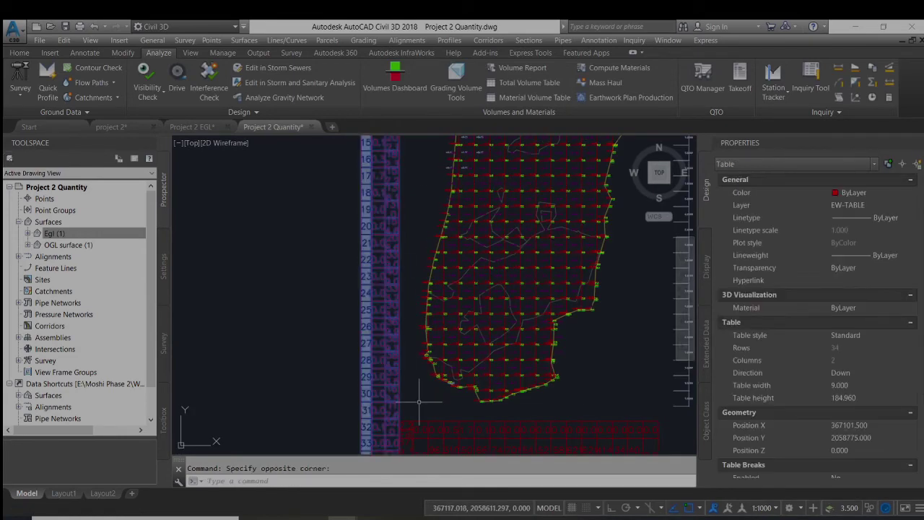
key("Return")
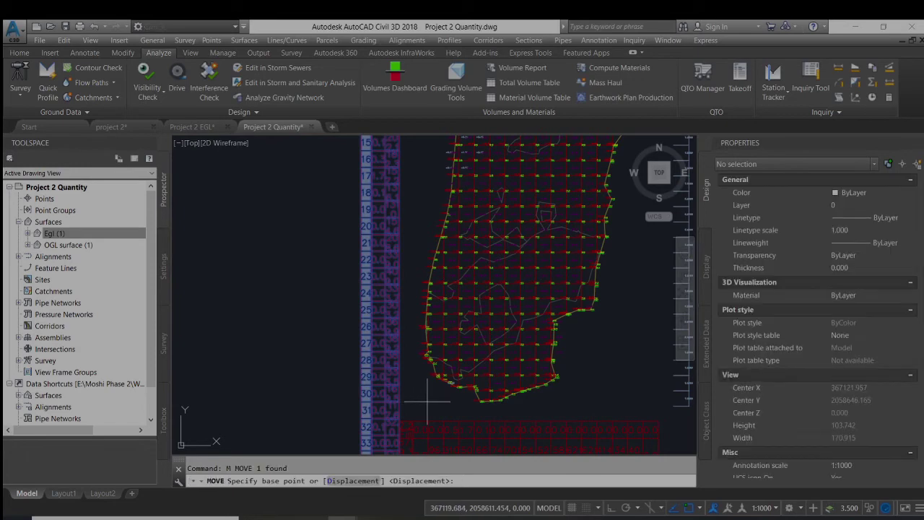
left_click(419, 397)
left_click(383, 305)
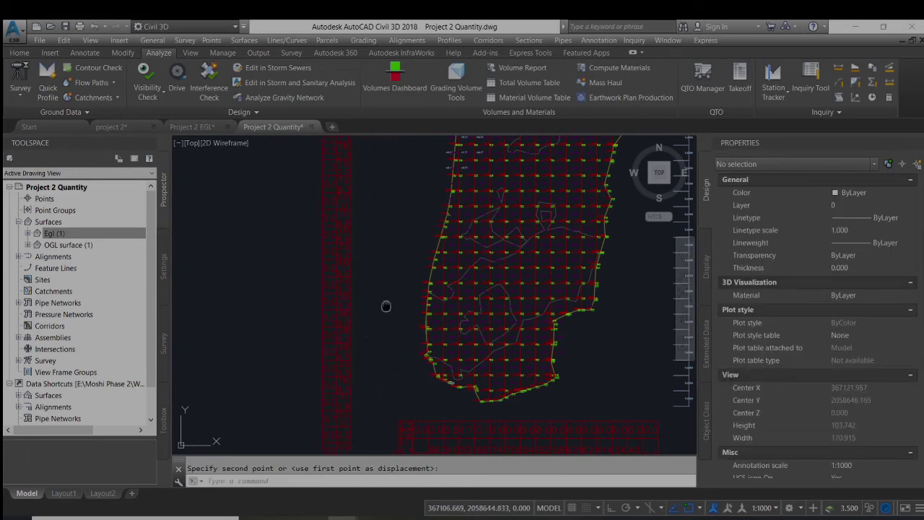
Step: Stretch the vertical cut and fill table uniformly to a width of about 22 units
scroll(371, 200, "down", 4)
scroll(335, 222, "up", 4)
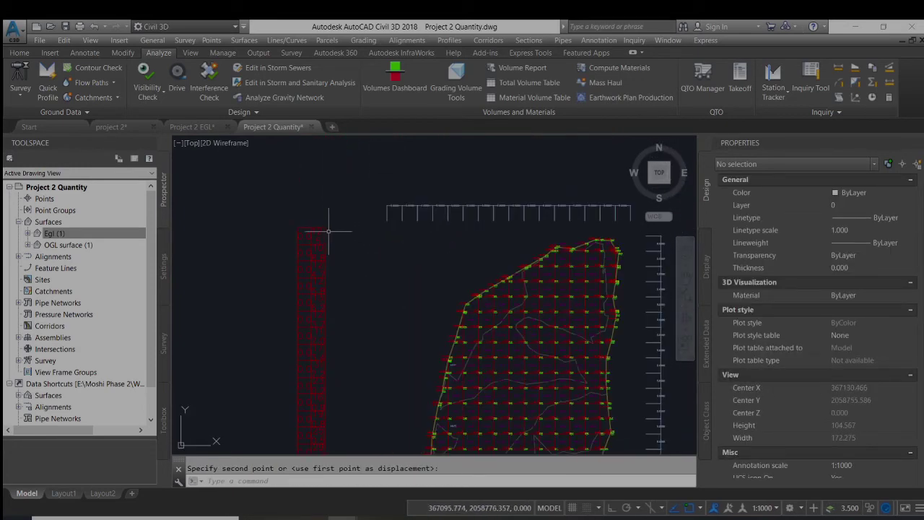
left_click(326, 233)
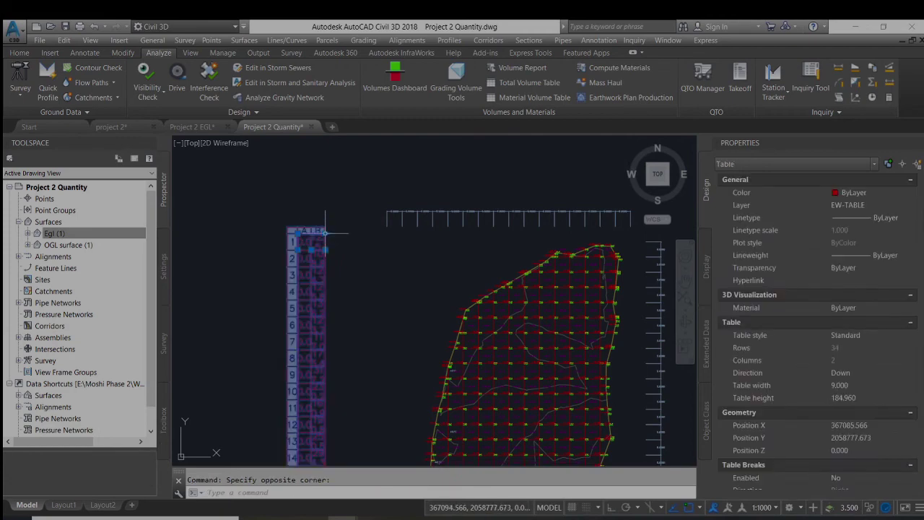
left_click(326, 233)
left_click(371, 238)
Step: Stretch the horizontal cut and fill table below the plan uniformly to a width of about 164 units
middle_click_drag(371, 238, 310, 119)
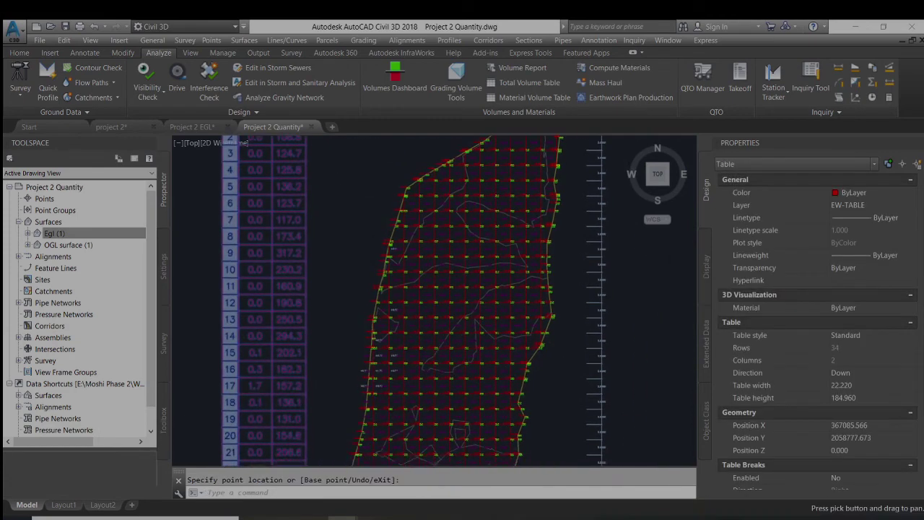
scroll(332, 303, "down", 3)
middle_click_drag(332, 303, 361, 249)
scroll(368, 325, "up", 5)
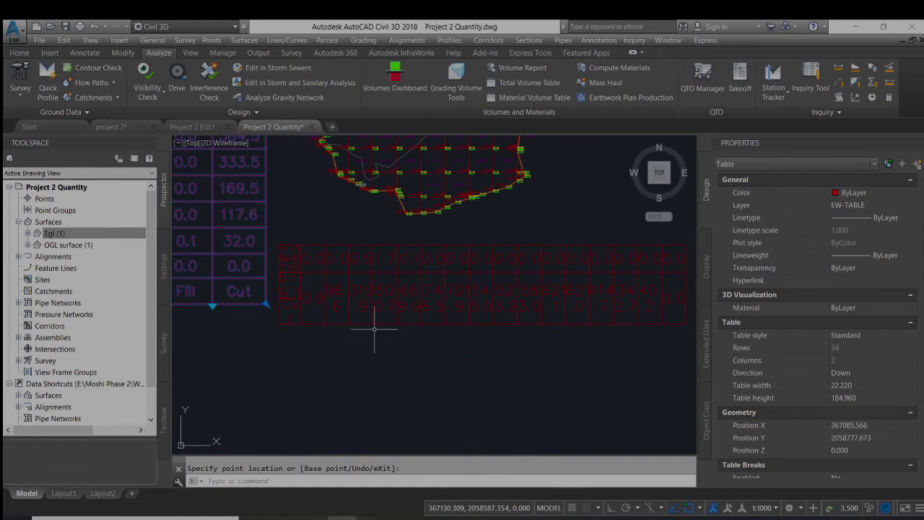
left_click(377, 323)
left_click(388, 361)
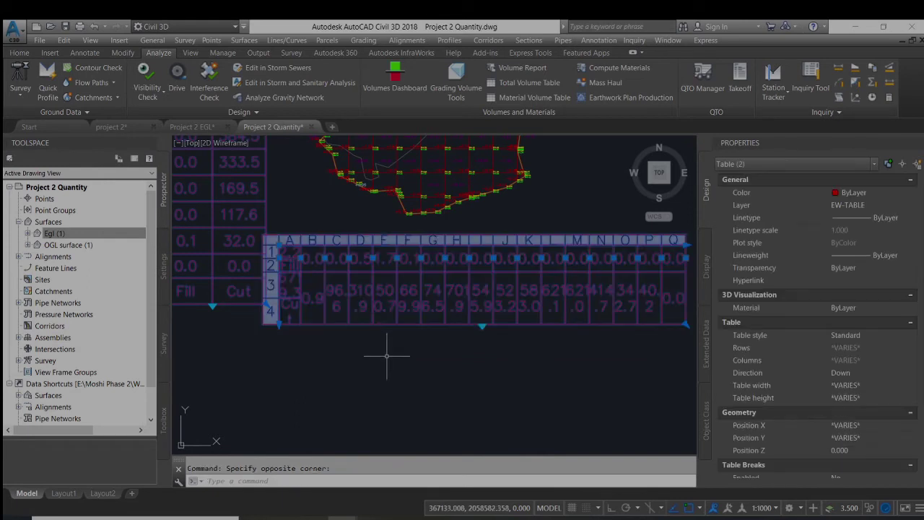
scroll(413, 363, "down", 3)
left_click(477, 319)
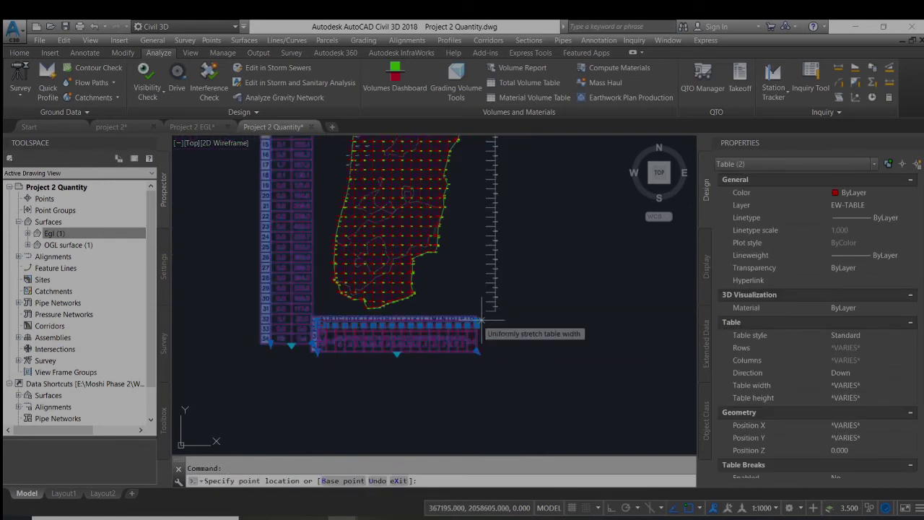
left_click(628, 319)
scroll(394, 361, "up", 4)
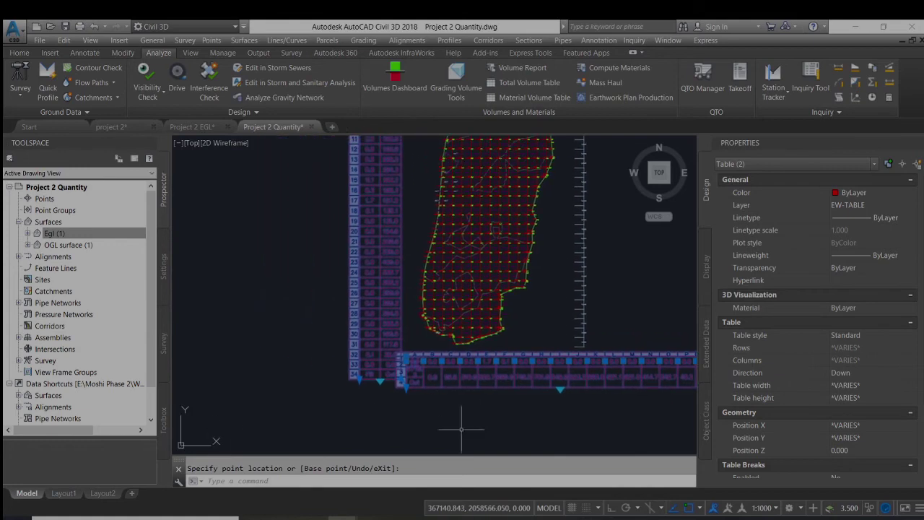
key("Escape")
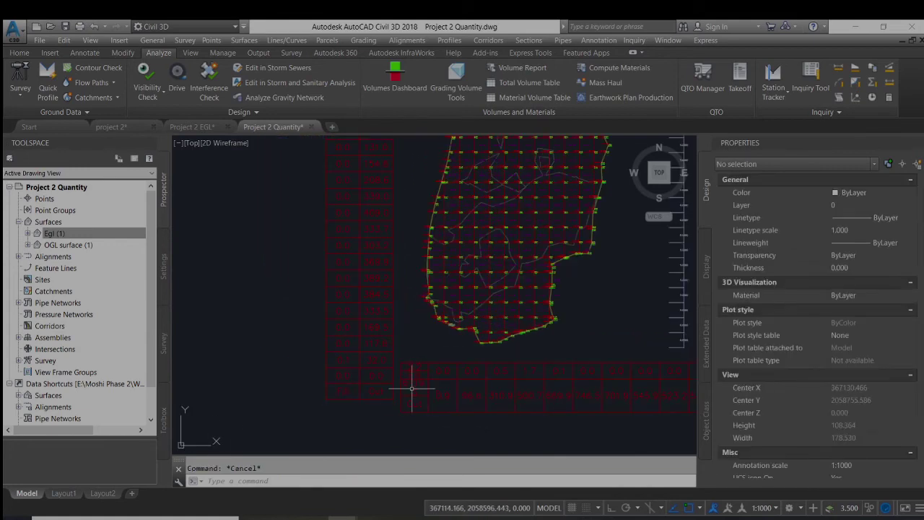
Step: Stretch the horizontal cut and fill table to a height of about 21 units
scroll(412, 341, "up", 2)
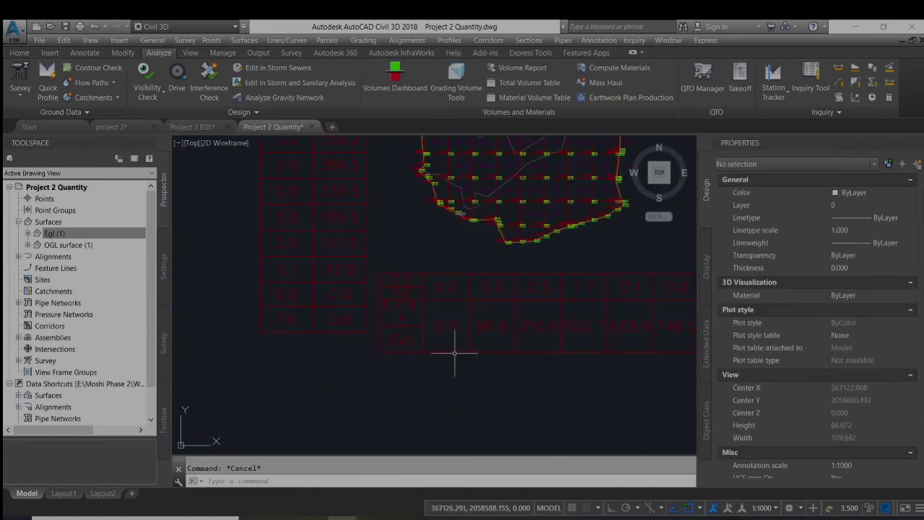
left_click(454, 353)
middle_click_drag(474, 380, 433, 371)
left_click(342, 349)
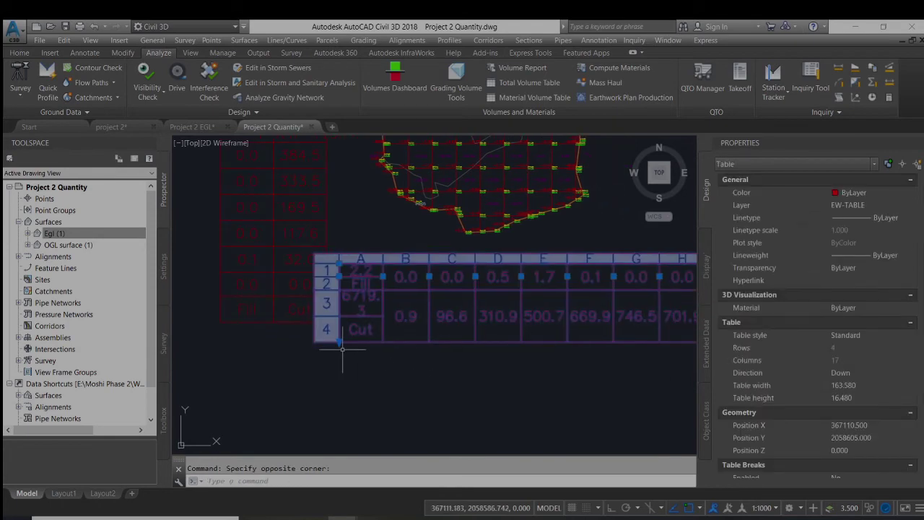
left_click(340, 341)
left_click(350, 363)
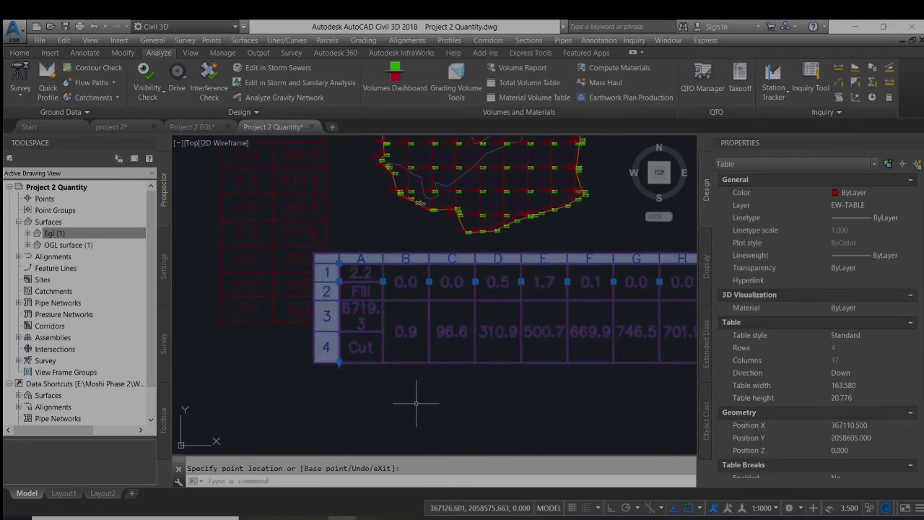
scroll(314, 404, "down", 5)
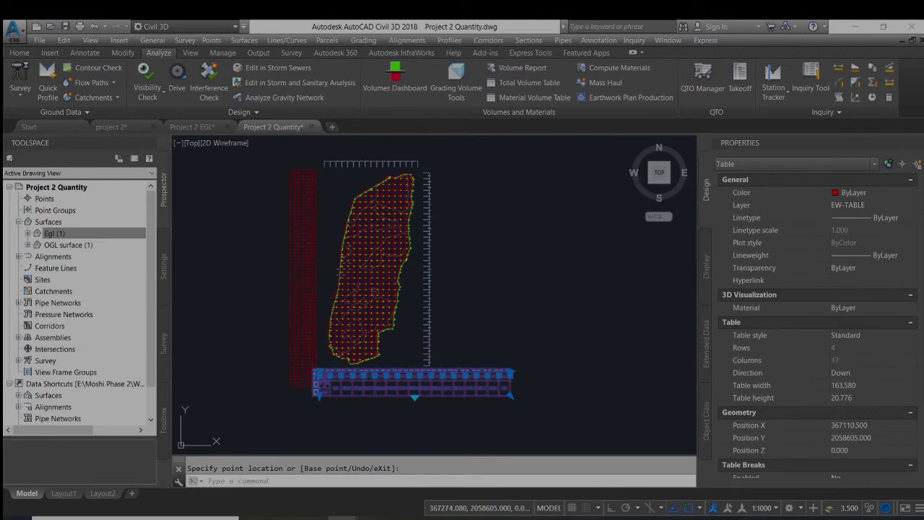
key("Escape")
key("Escape")
Step: Examine the existing and finish elevations, cut/fill depths and cell volumes labelled on the earthwork grid
scroll(310, 377, "up", 3)
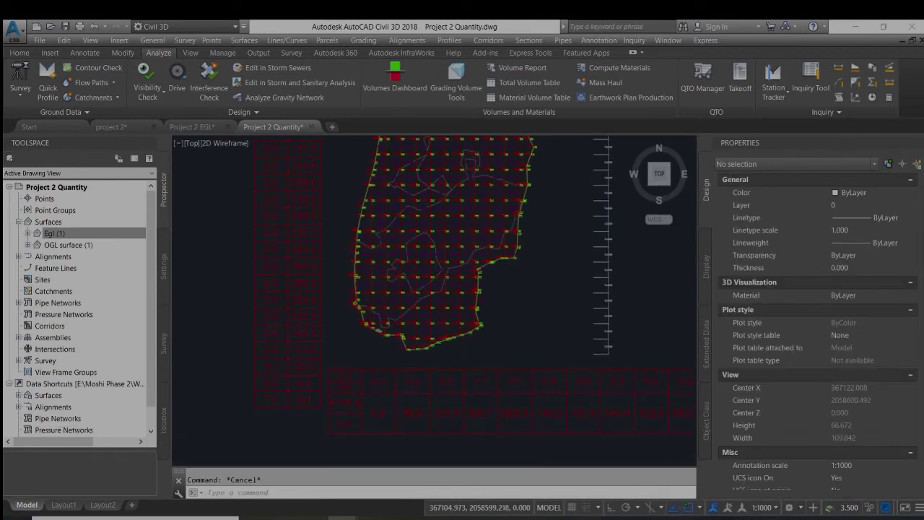
scroll(355, 349, "down", 1)
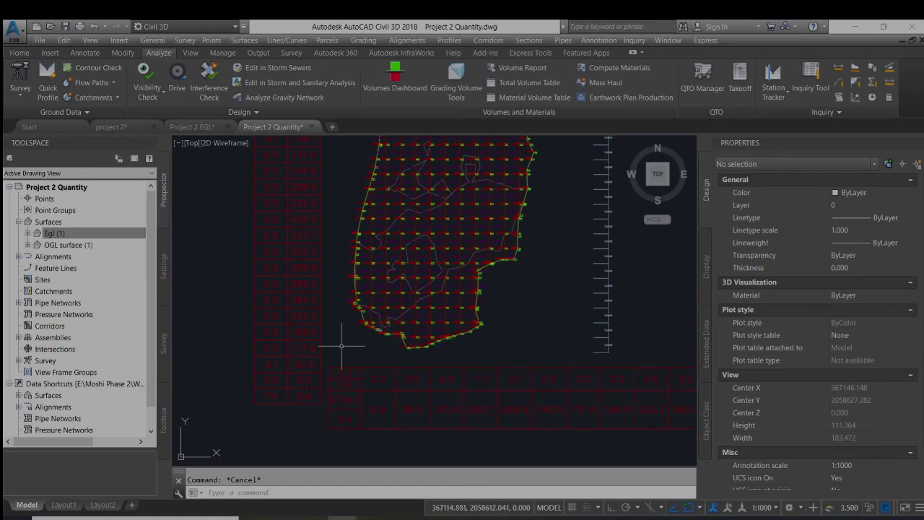
scroll(342, 346, "up", 6)
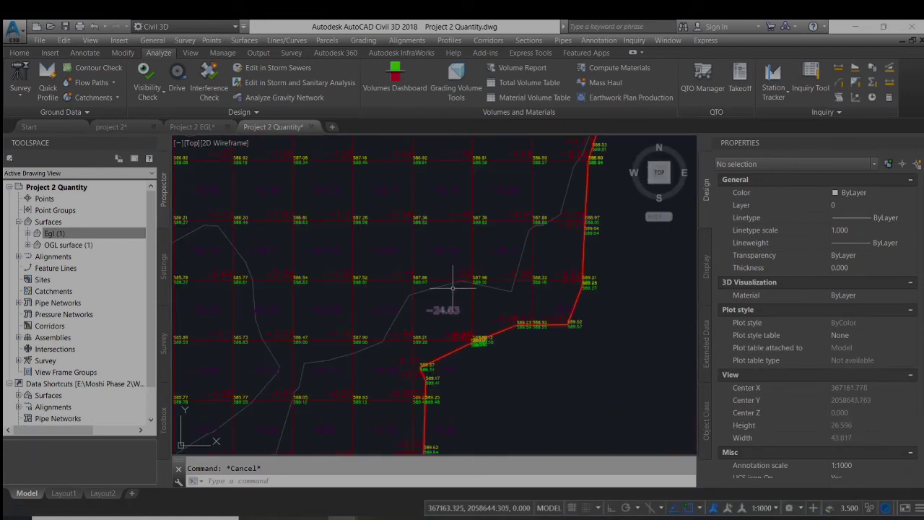
scroll(415, 293, "up", 6)
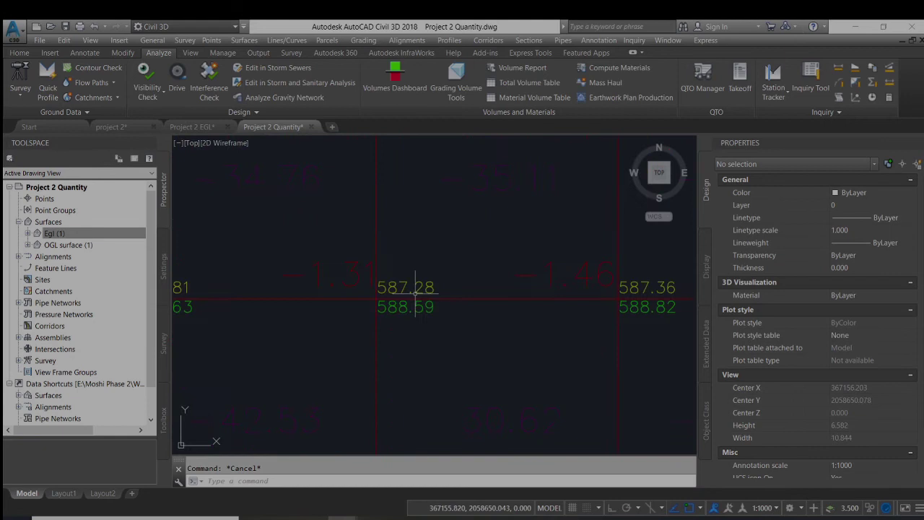
middle_click_drag(416, 293, 475, 352)
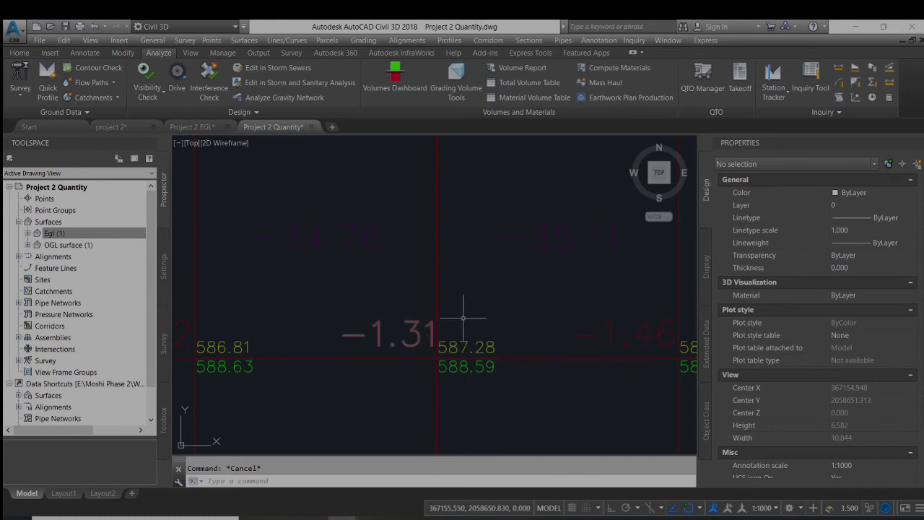
scroll(466, 309, "down", 2)
middle_click_drag(431, 299, 458, 346)
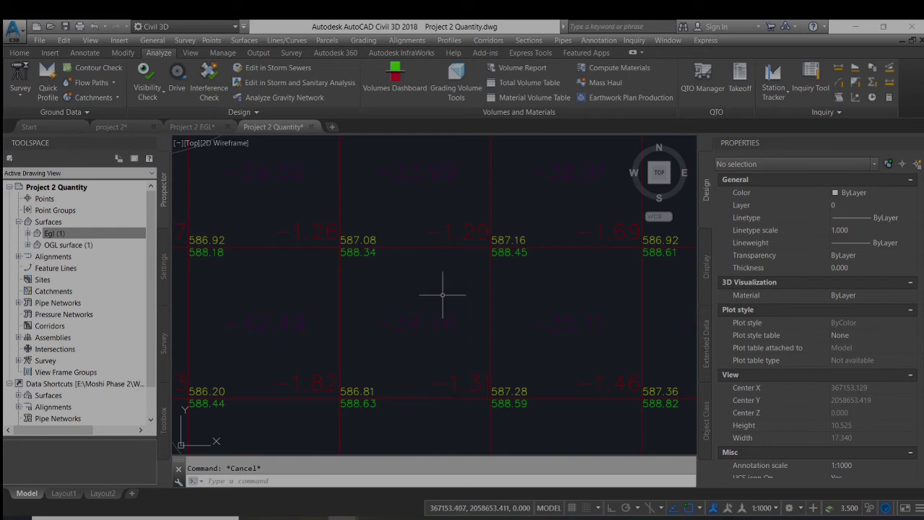
Step: Examine the total fill and cut volumes in the statistical tables beside and below the plan
scroll(442, 278, "down", 10)
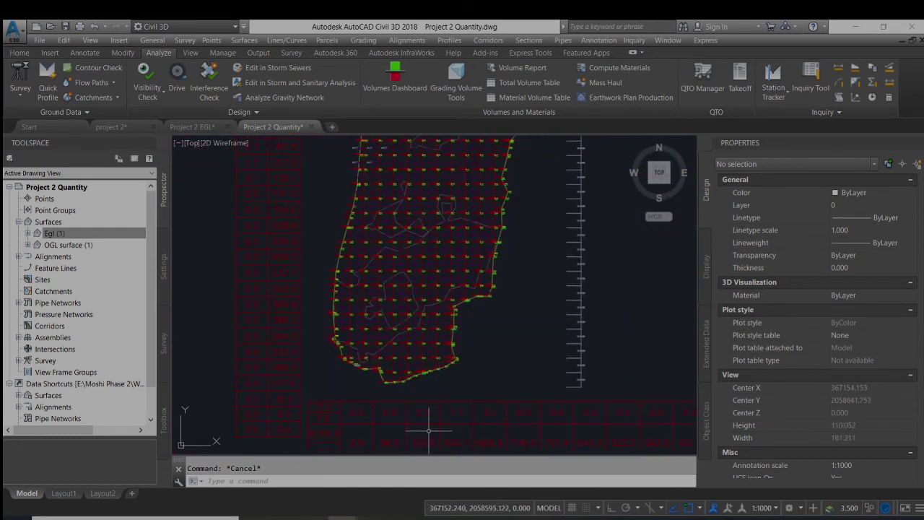
middle_click_drag(428, 433, 427, 310)
scroll(532, 347, "down", 2)
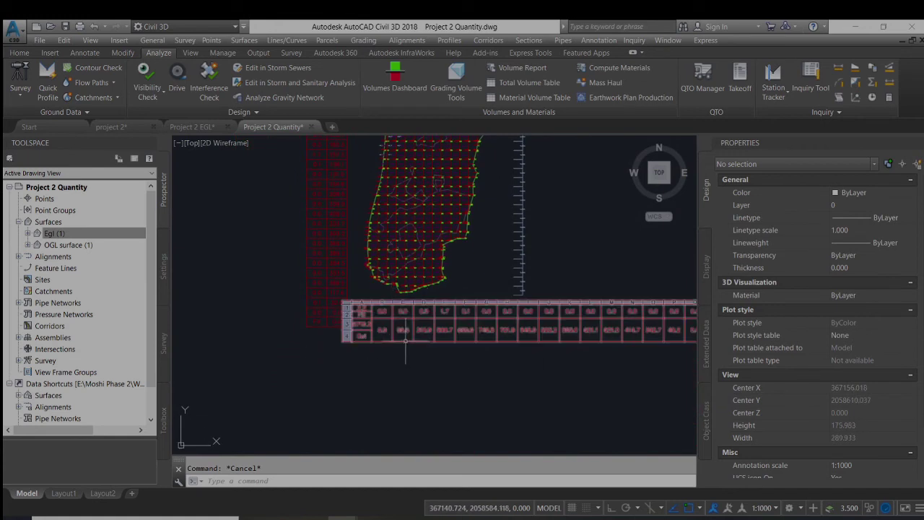
scroll(392, 330, "up", 2)
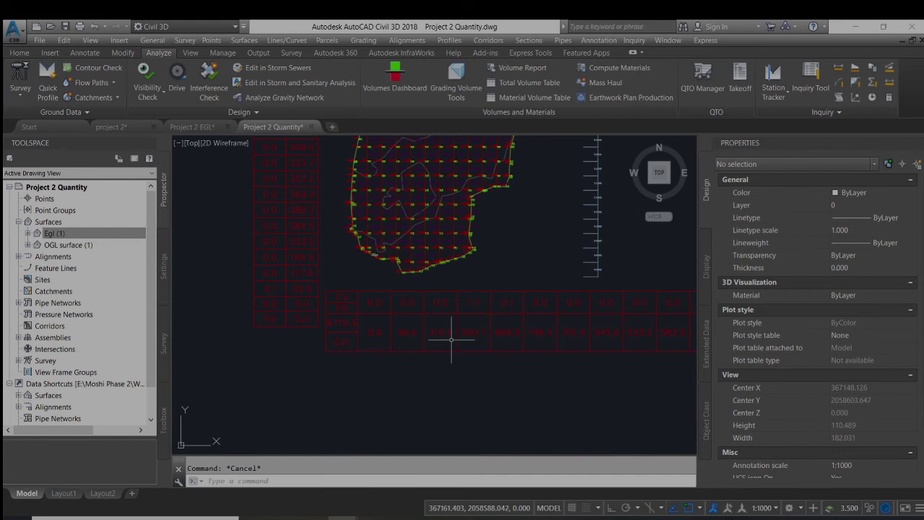
scroll(339, 332, "up", 2)
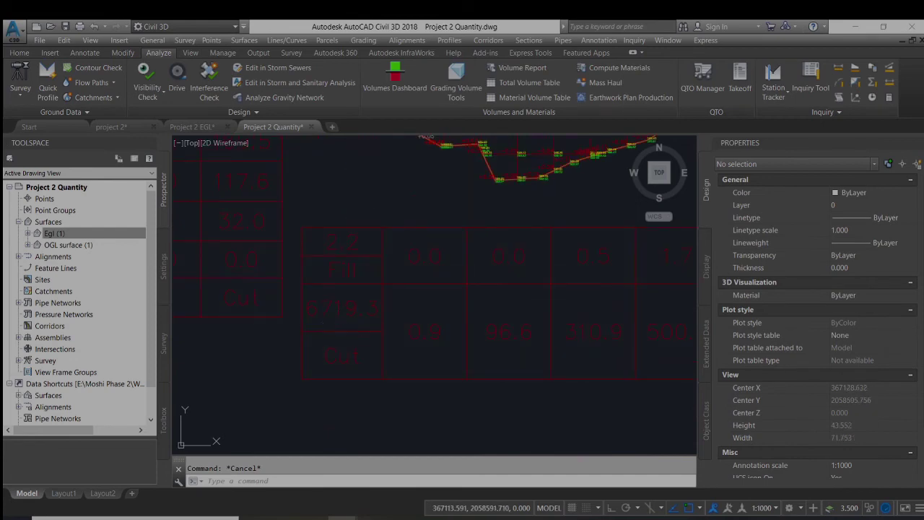
scroll(330, 382, "down", 3)
scroll(369, 375, "down", 1)
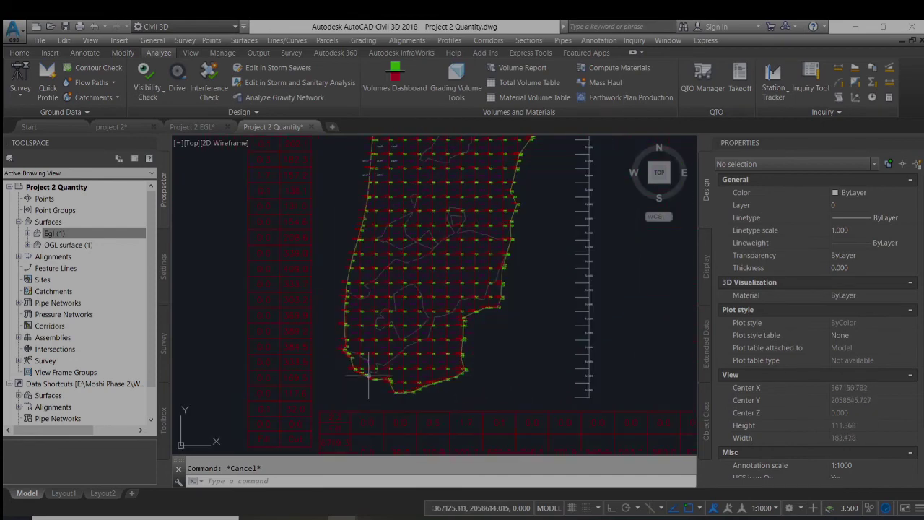
middle_click_drag(532, 248, 496, 367)
middle_click_drag(495, 296, 491, 352)
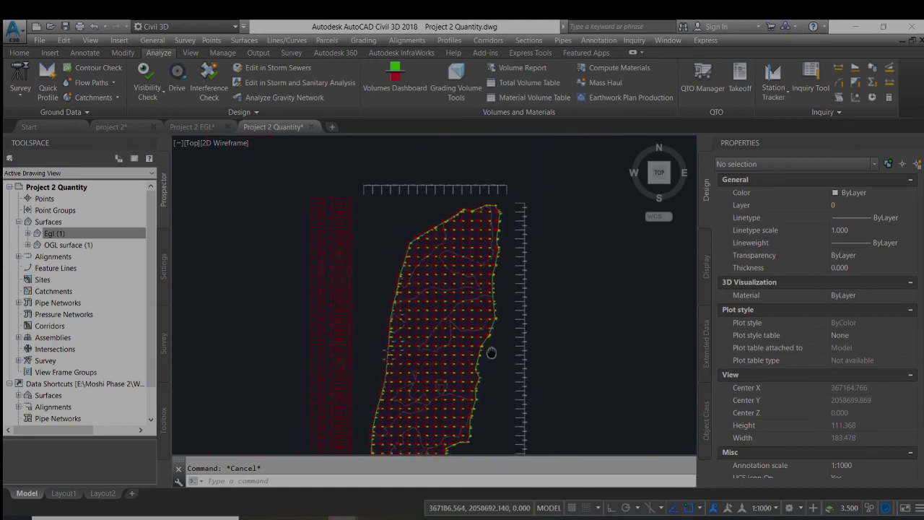
scroll(463, 293, "up", 2)
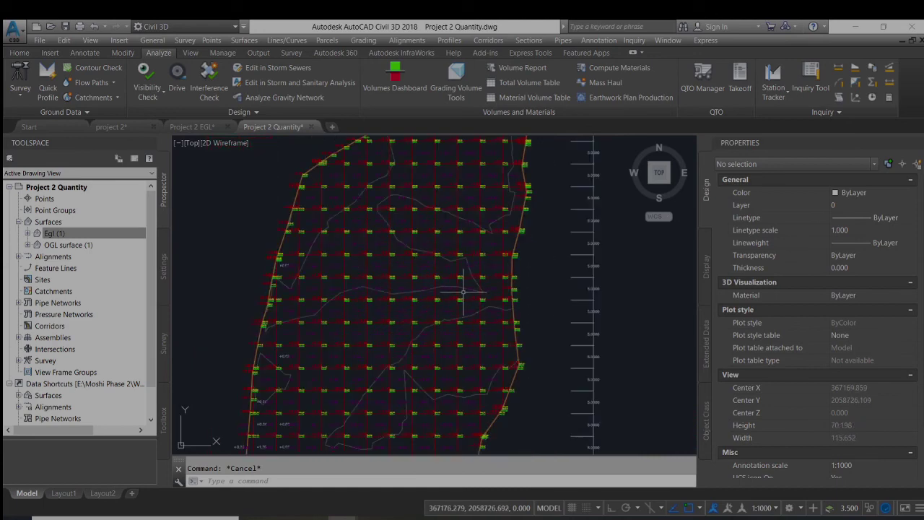
scroll(463, 292, "up", 2)
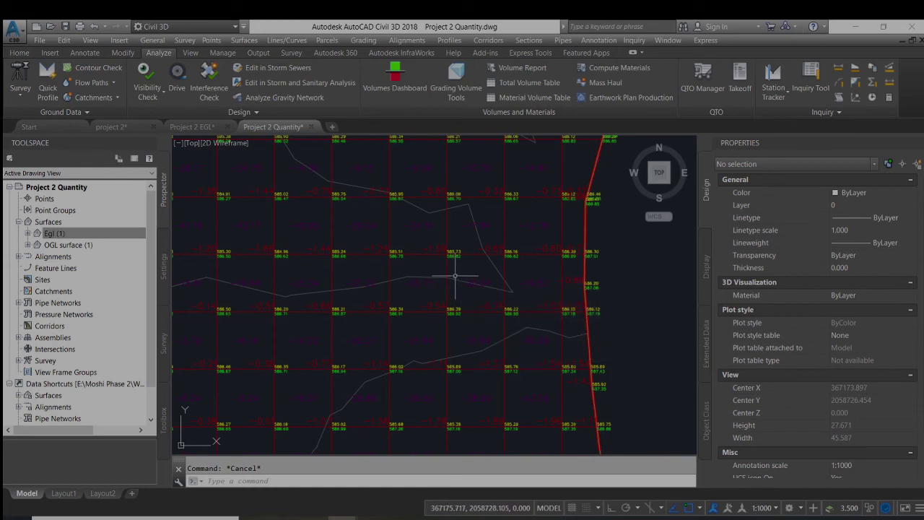
scroll(466, 270, "down", 2)
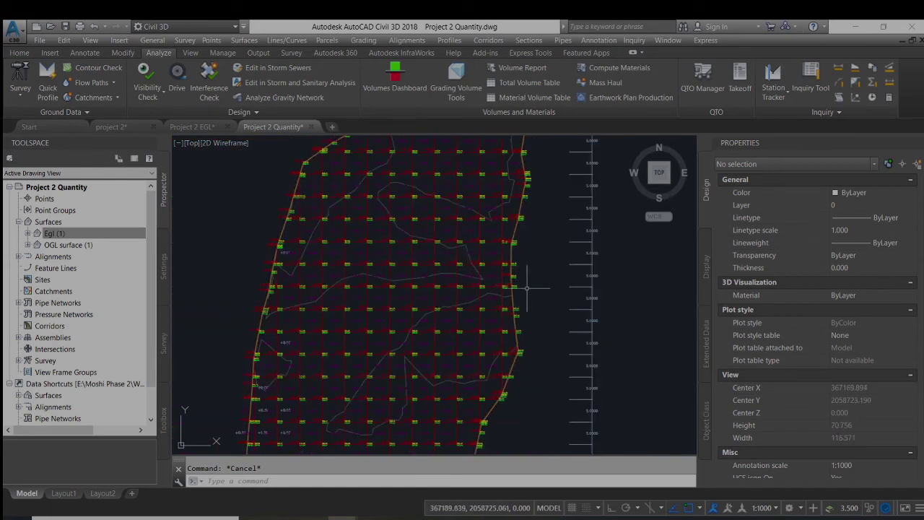
scroll(527, 292, "down", 1)
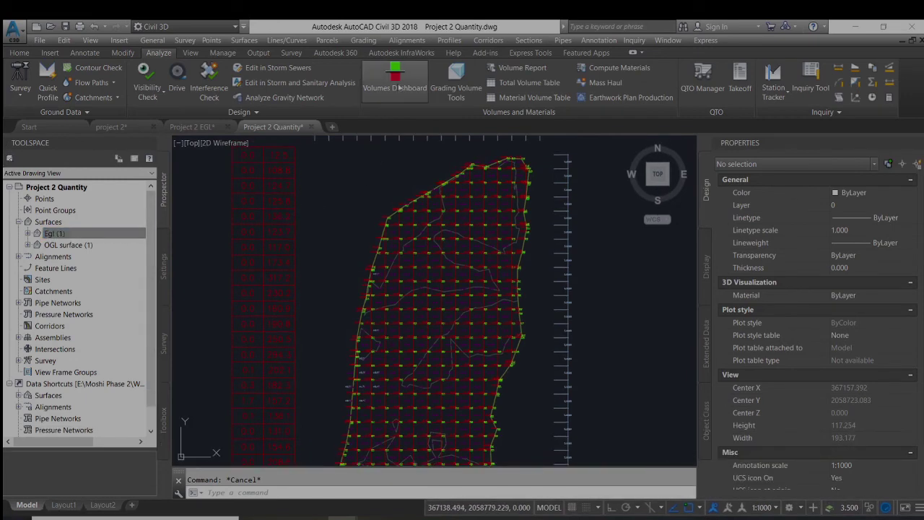
Step: Start a new TIN volume surface in the Volumes Dashboard and name it Vol
left_click(395, 86)
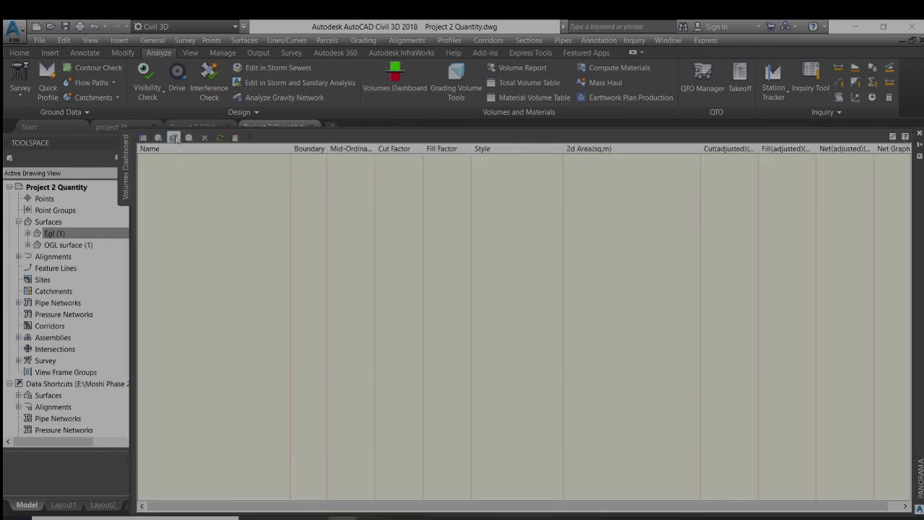
left_click(174, 138)
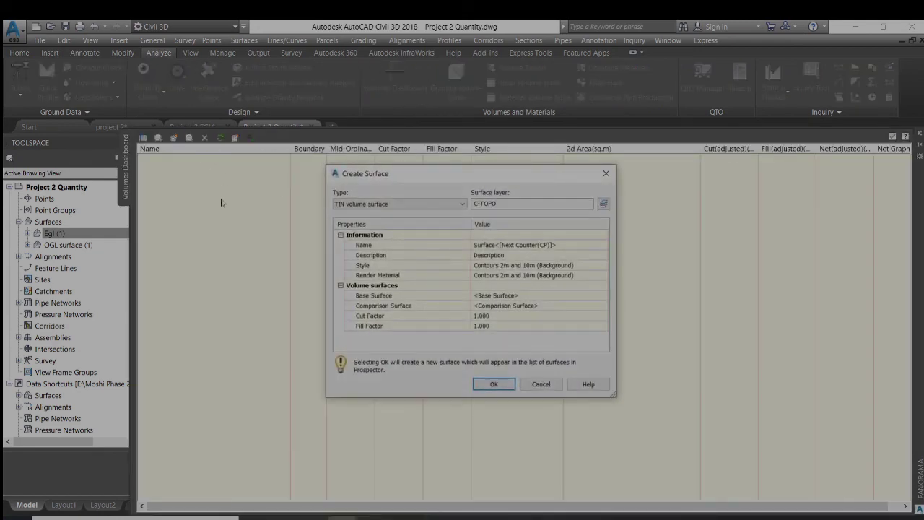
left_click(549, 246)
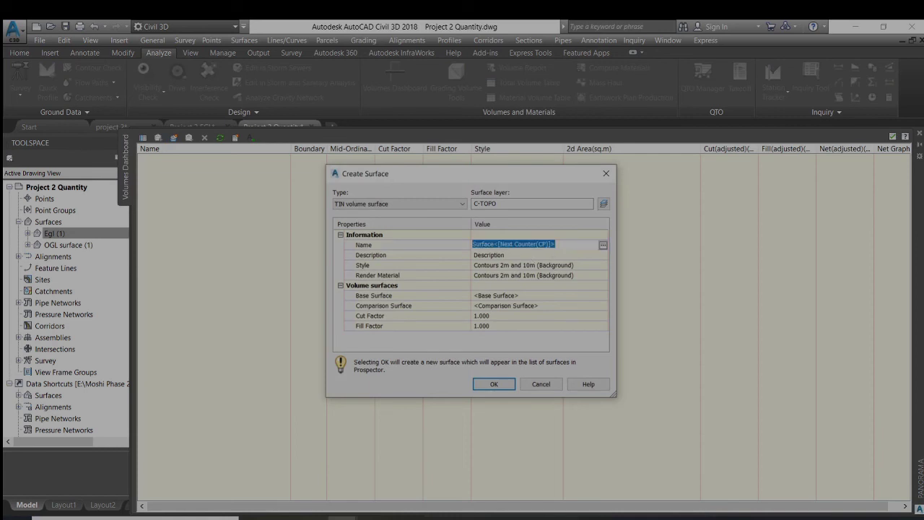
type("Vol")
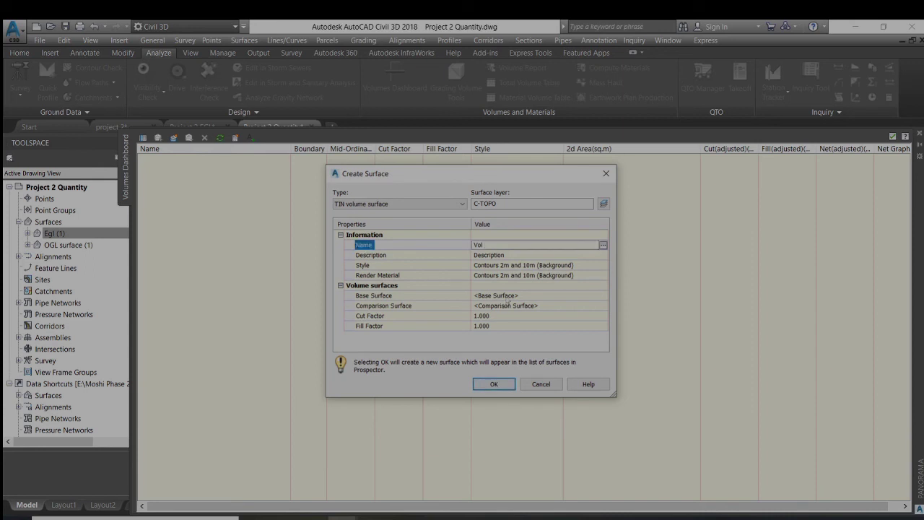
Step: Create the volume surface with OGL surface (1) as base and Egl (1) as comparison, and close the Volumes Dashboard
left_click(495, 295)
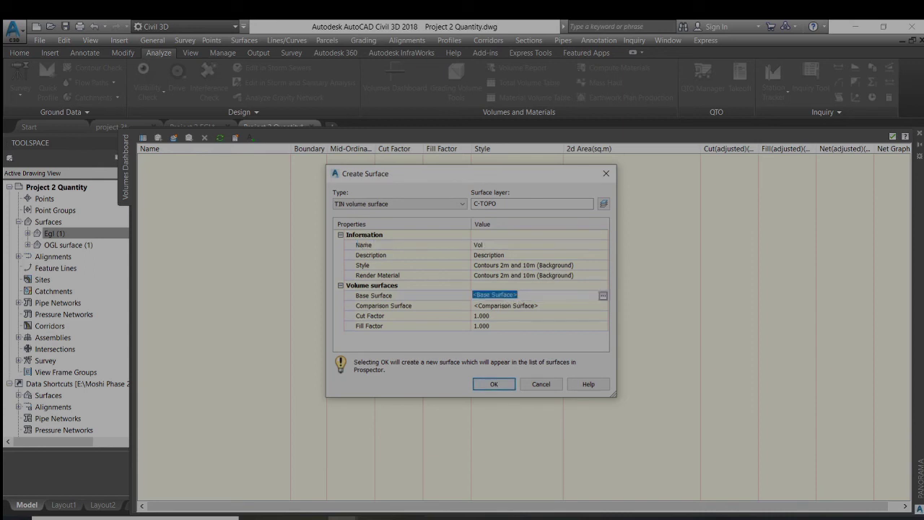
left_click(603, 296)
left_click(675, 182)
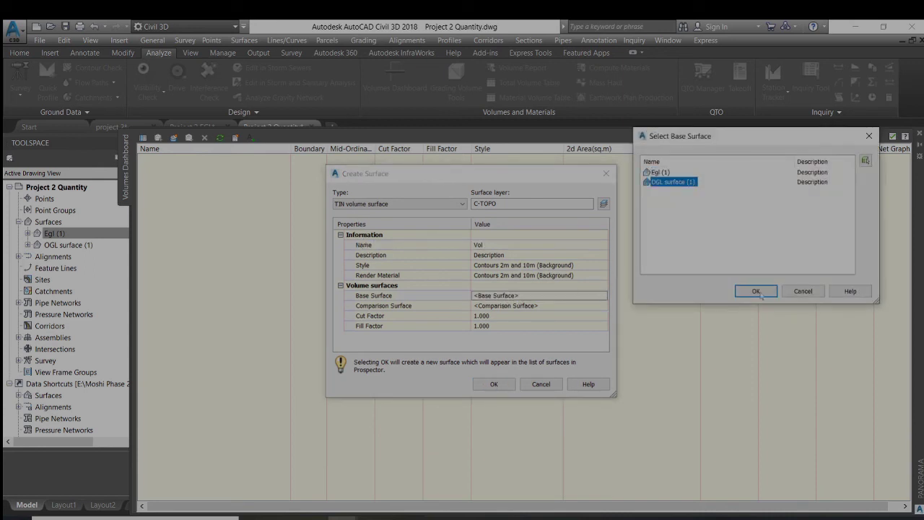
left_click(755, 291)
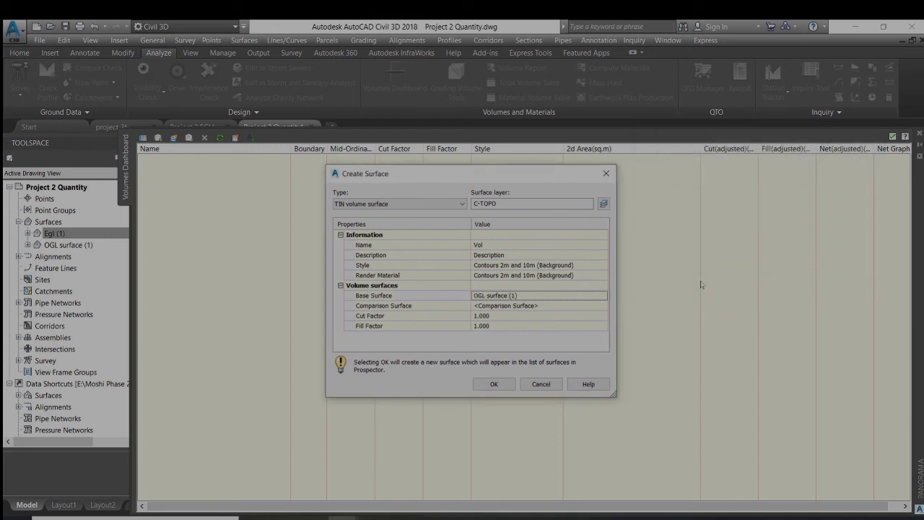
left_click(527, 306)
left_click(602, 306)
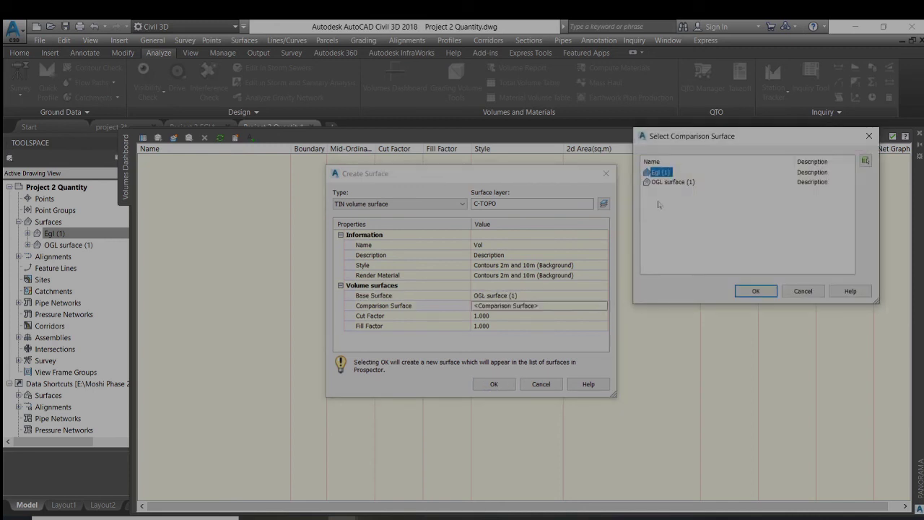
left_click(756, 291)
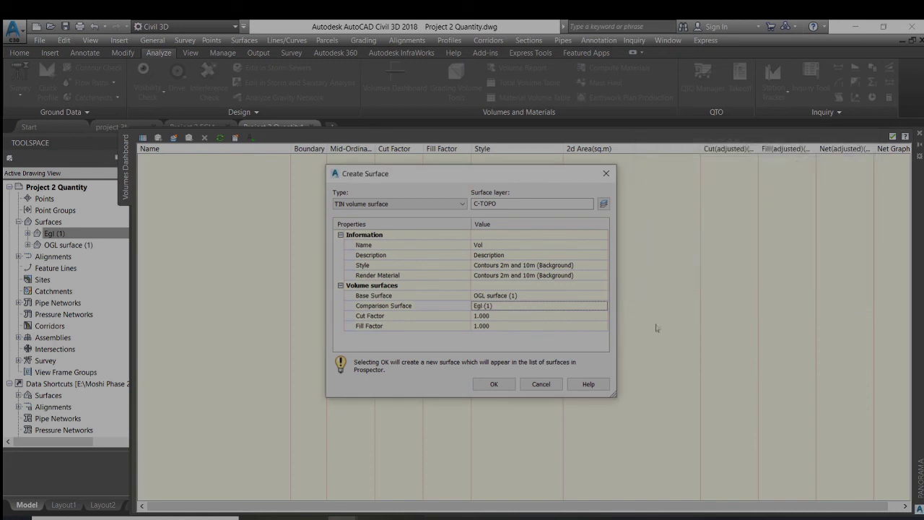
left_click(494, 386)
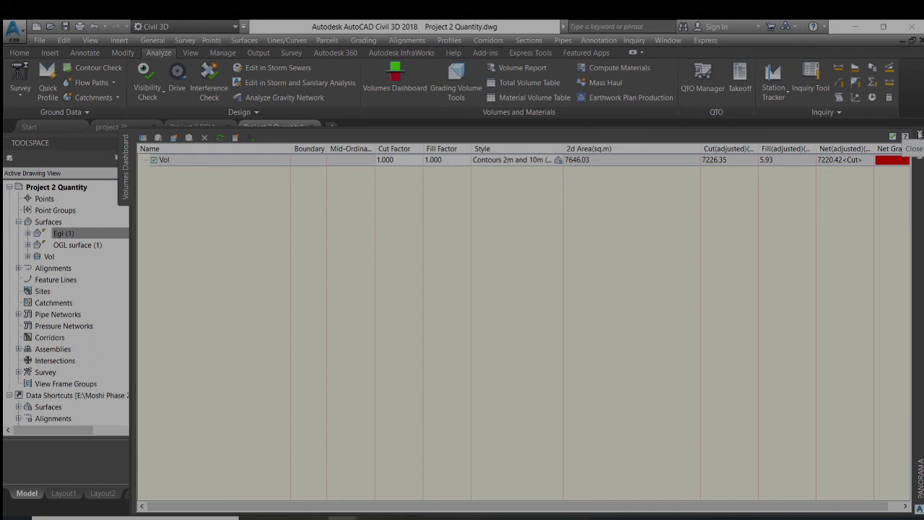
left_click(919, 135)
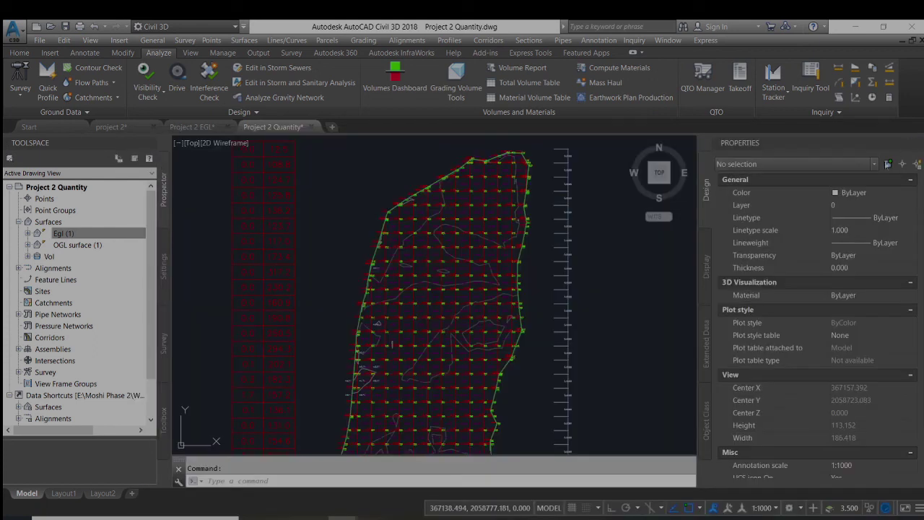
Step: Compare the cut and fill totals in the tables around the plan with the Vol surface's volumes in the Volumes Dashboard
scroll(506, 274, "down", 3)
mouse_move(486, 336)
middle_mouse_down()
mouse_move(485, 267)
mouse_move(470, 355)
middle_mouse_up()
scroll(486, 267, "up", 5)
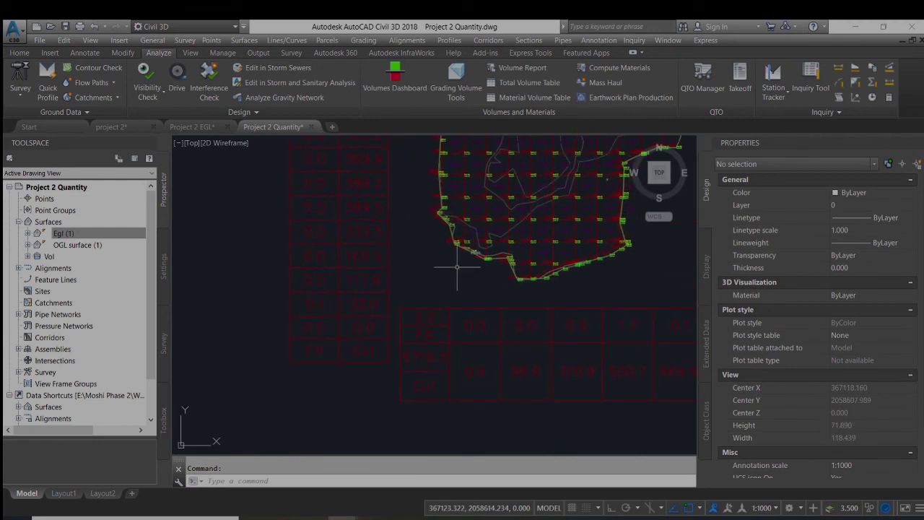
middle_click_drag(457, 268, 479, 324)
scroll(479, 324, "down", 3)
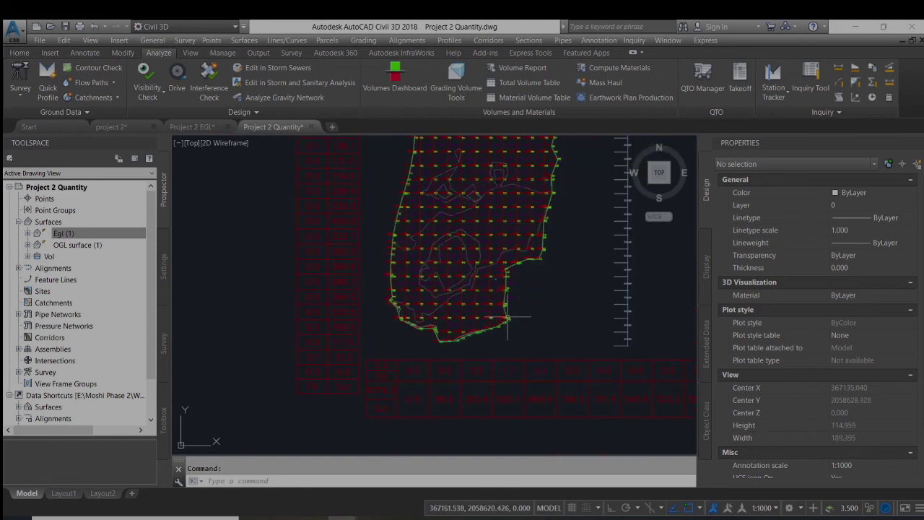
scroll(497, 376, "up", 1)
mouse_move(527, 260)
middle_mouse_down()
mouse_move(532, 320)
mouse_move(522, 361)
middle_mouse_up()
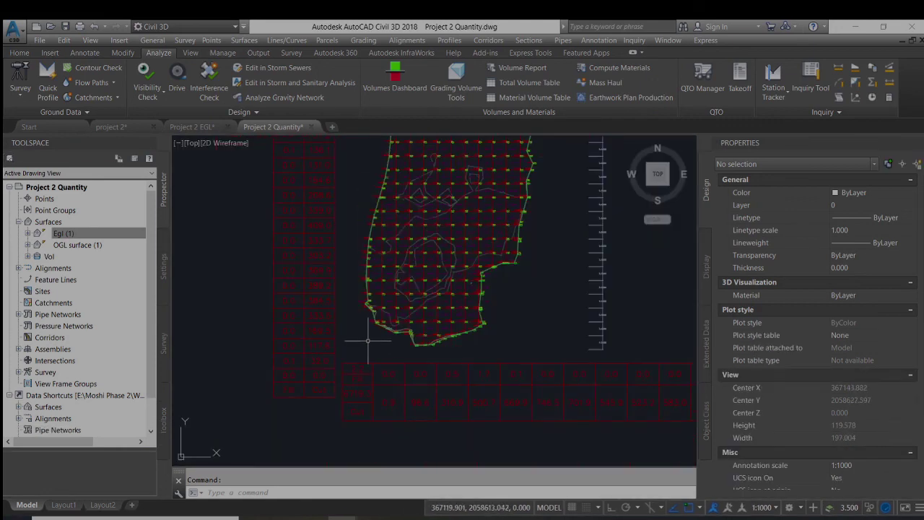
scroll(331, 384, "up", 2)
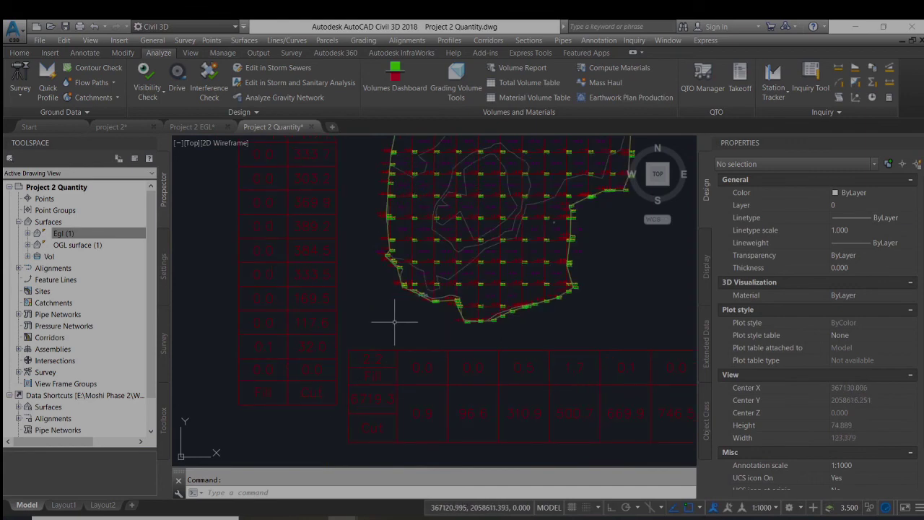
scroll(430, 318, "up", 2)
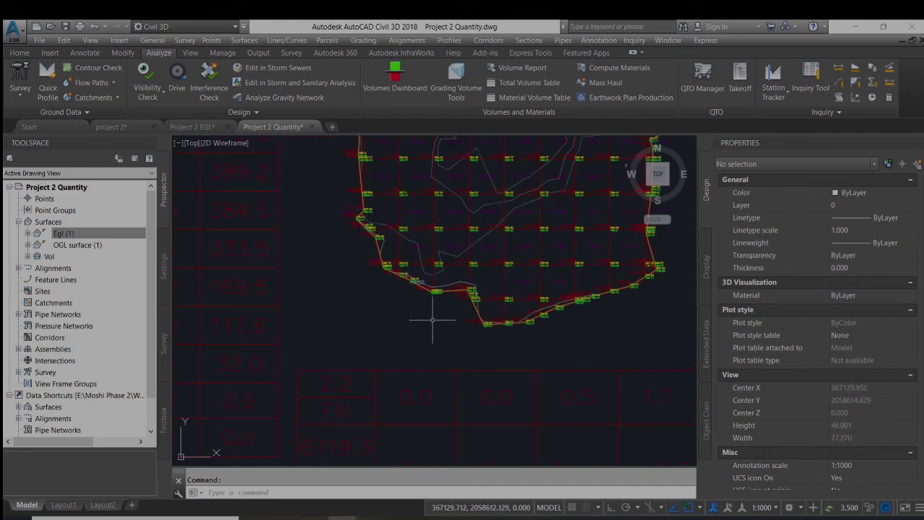
scroll(418, 326, "down", 2)
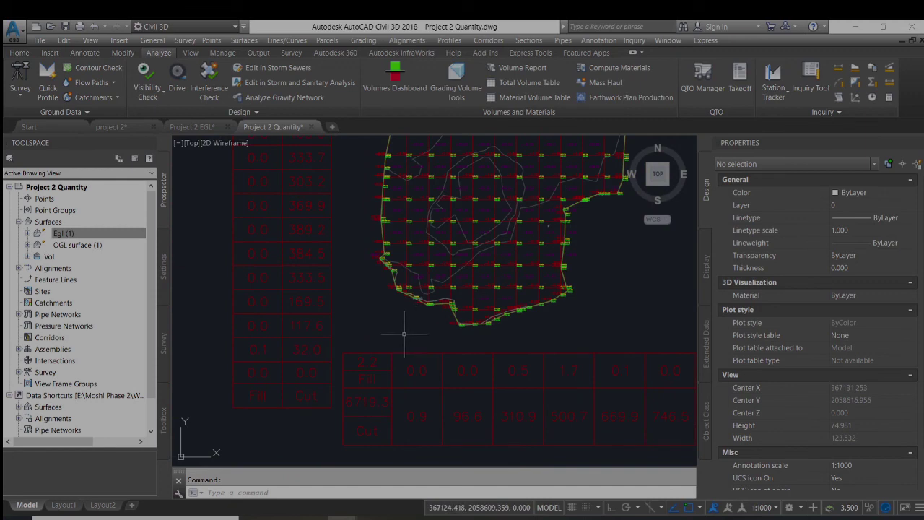
left_click(395, 80)
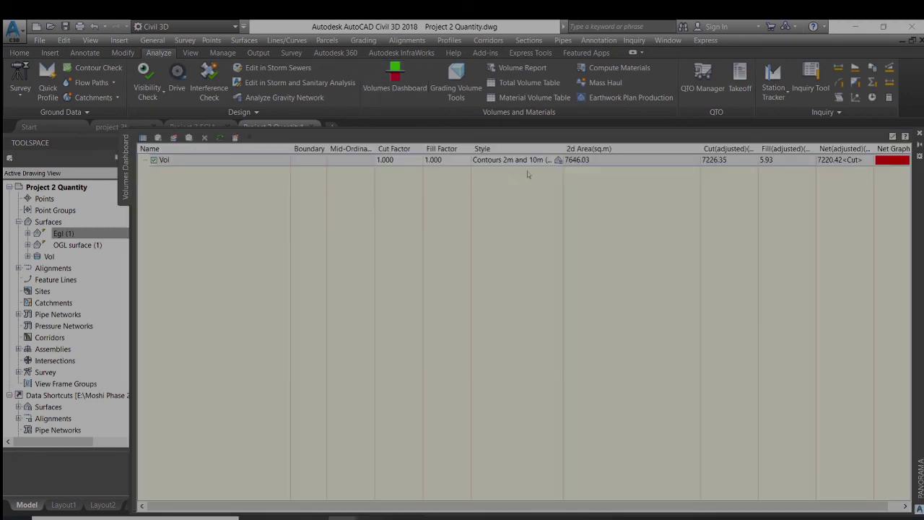